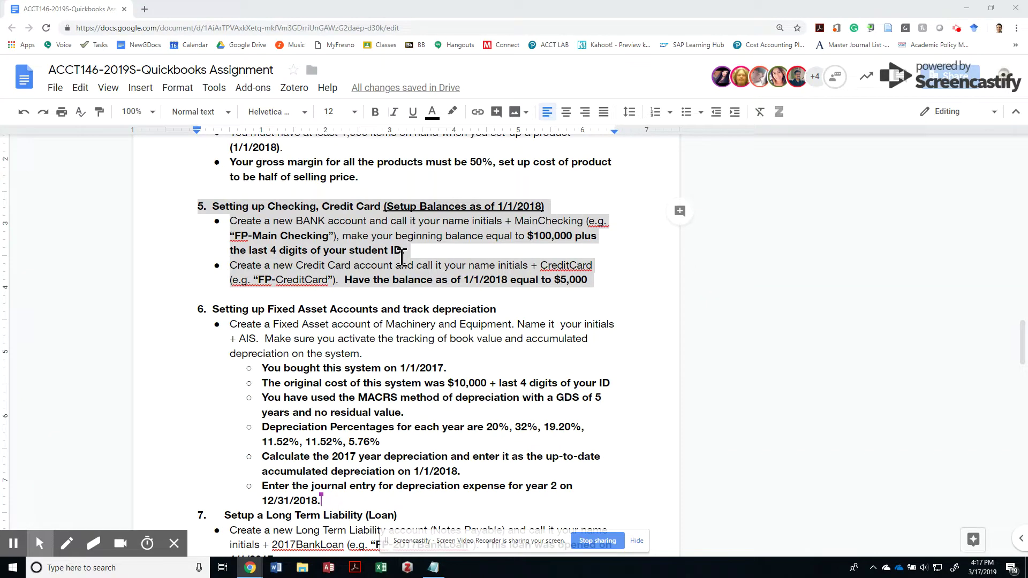
# Step: Select and read the section 5 bank-account instruction in the assignment document
pyautogui.click(328, 219)
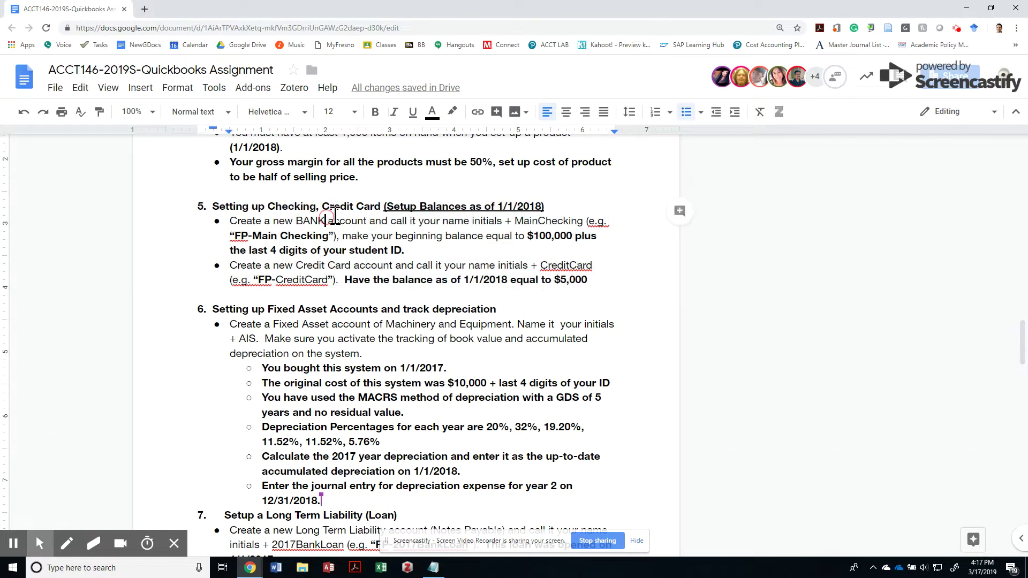
pyautogui.click(354, 206)
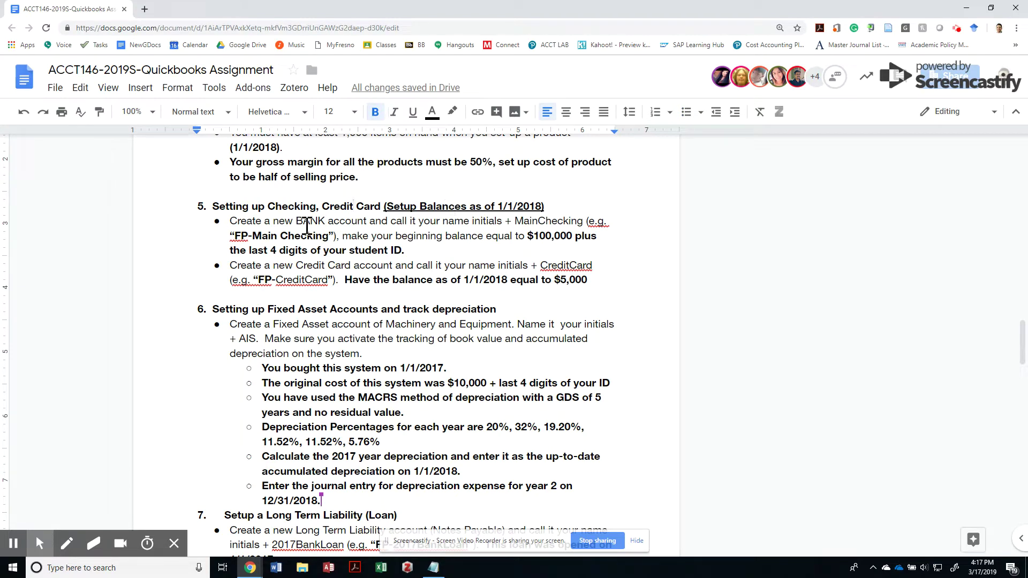
pyautogui.click(307, 226)
pyautogui.press('Home')
pyautogui.hotkey('shift', 'End')
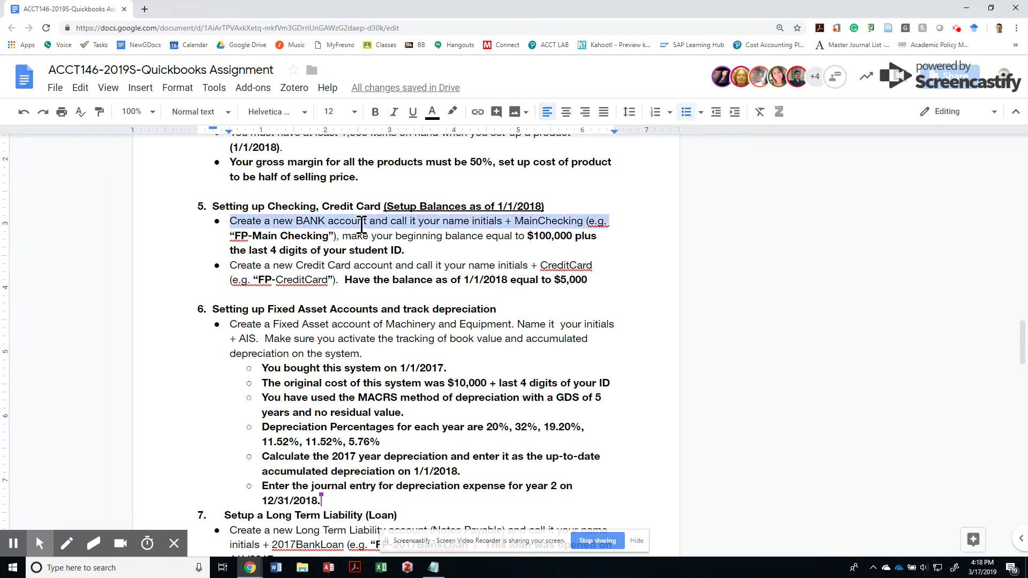
pyautogui.hotkey('shift', 'Down')
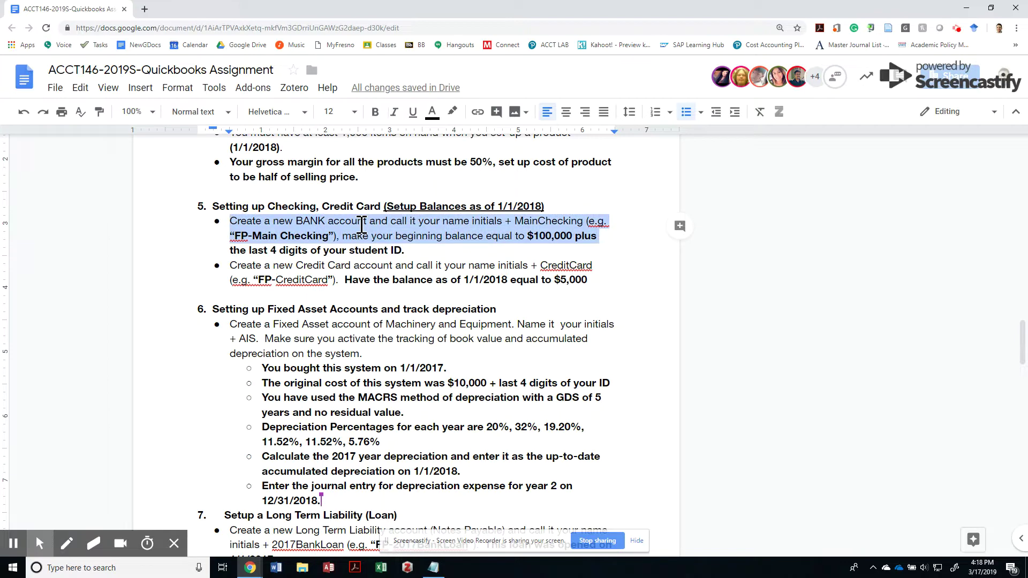
pyautogui.press('Left')
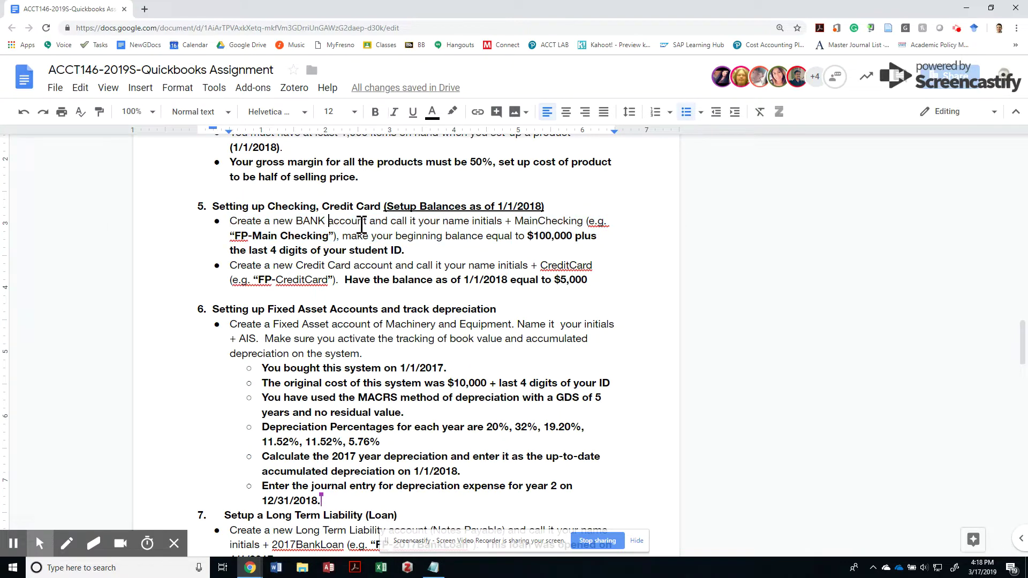
# Step: Read the MainChecking naming and last-4-digits details, then open and dismiss the Start menu
pyautogui.hotkey('ctrl', 'Right')
pyautogui.hotkey('ctrl', 'Right')
pyautogui.hotkey('ctrl', 'Right')
pyautogui.hotkey('ctrl', 'Right')
pyautogui.hotkey('ctrl', 'Right')
pyautogui.press('Down')
pyautogui.press('Up')
pyautogui.press('Down')
pyautogui.press('Right')
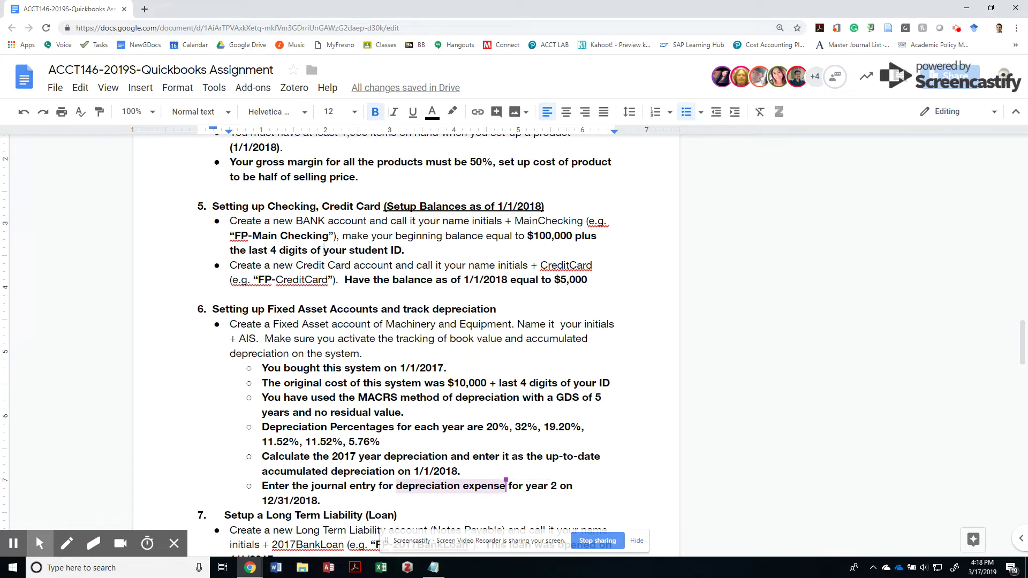
pyautogui.click(13, 568)
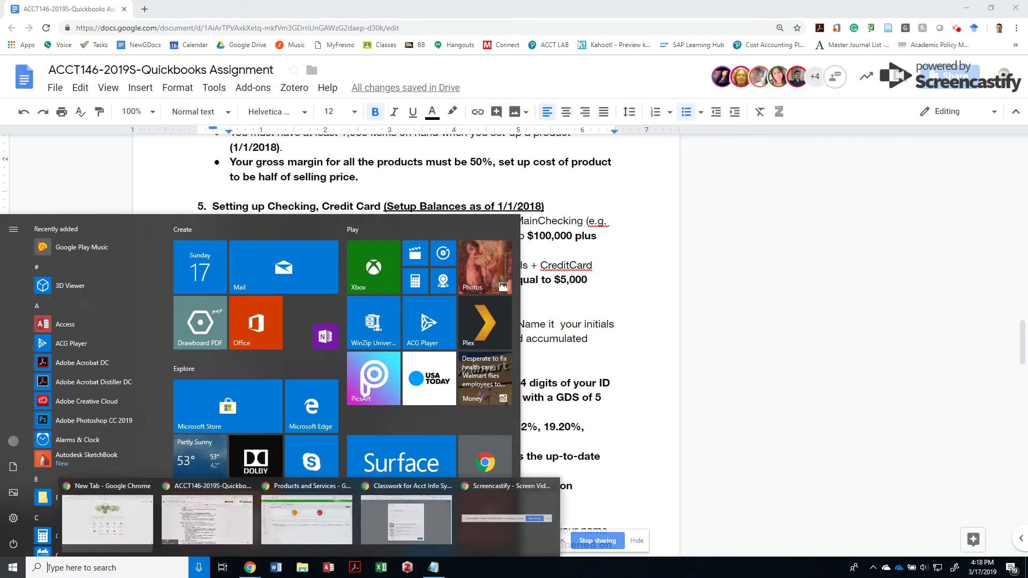
pyautogui.press('Escape')
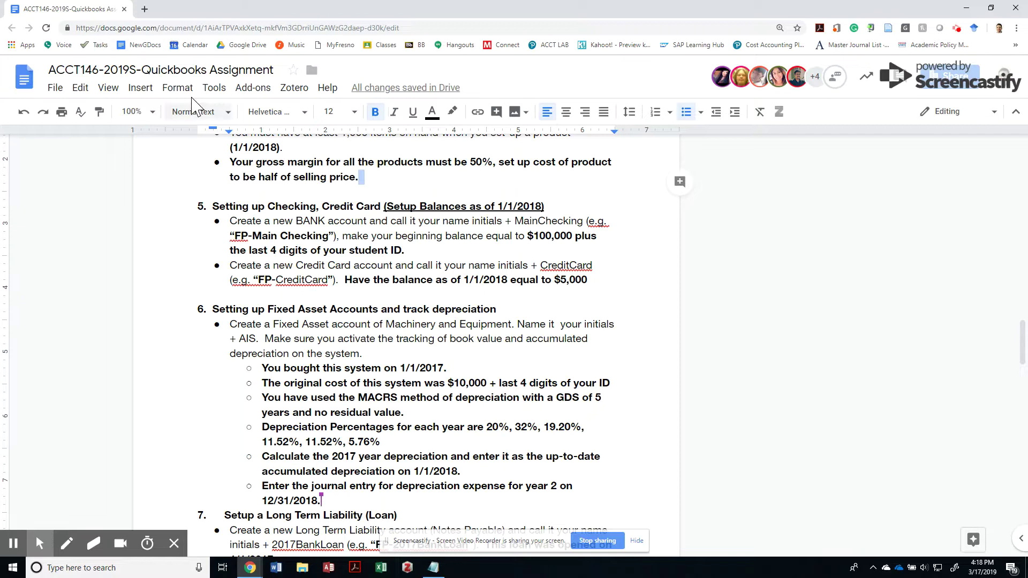
# Step: In a new tab's address bar, calculate 9999+100000 to get 109999
pyautogui.click(143, 9)
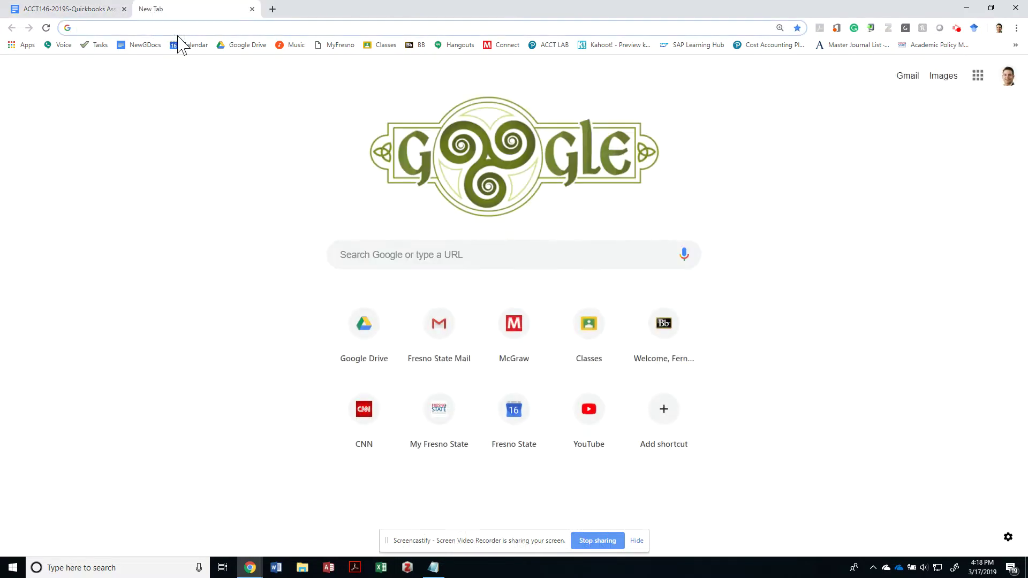
pyautogui.write('99')
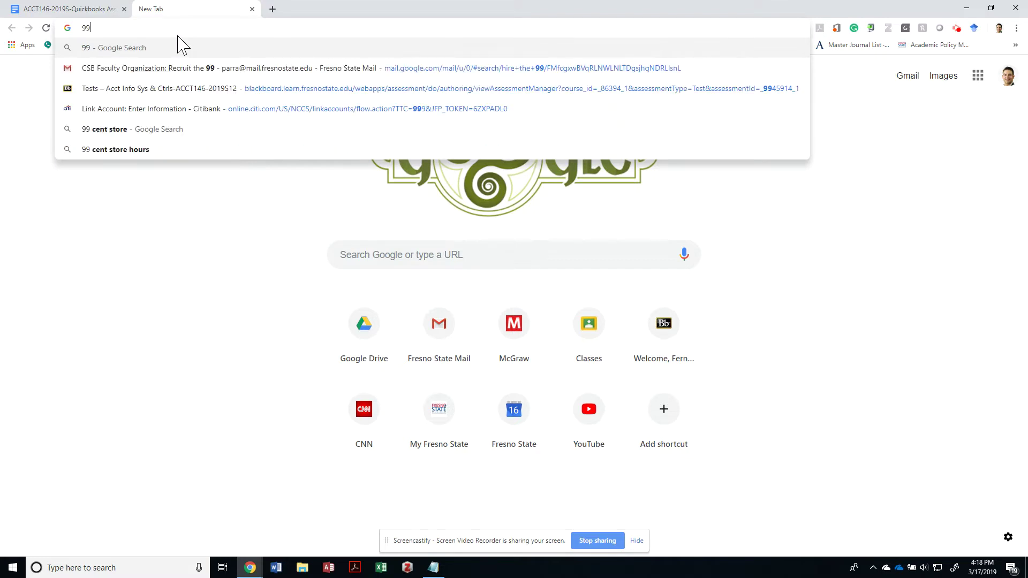
pyautogui.write('99')
pyautogui.hotkey('ctrl', 'a')
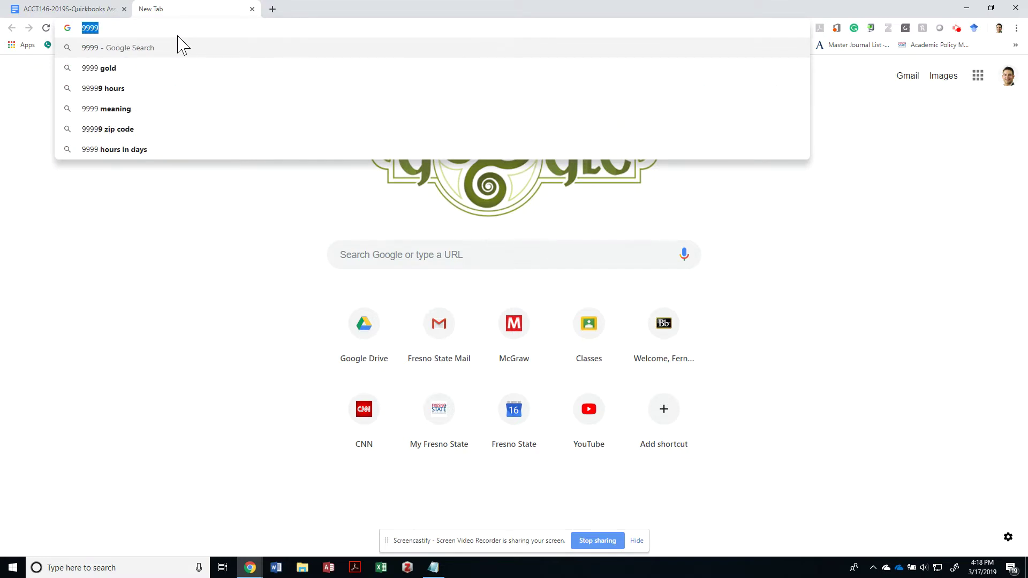
pyautogui.press('Home')
pyautogui.write('+10000')
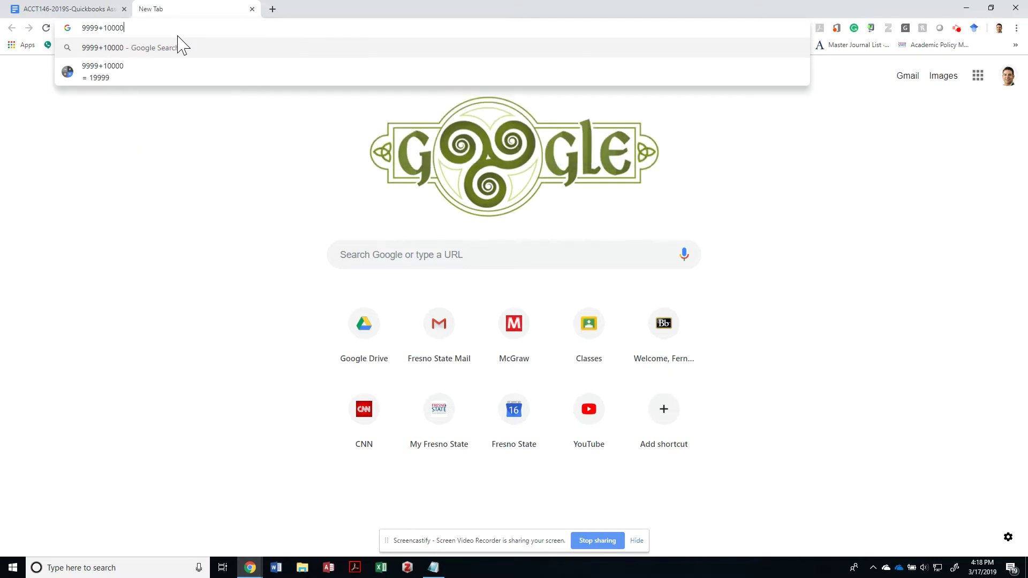
pyautogui.write('0')
pyautogui.hotkey('ctrl', 'a')
pyautogui.hotkey('ctrl', 'c')
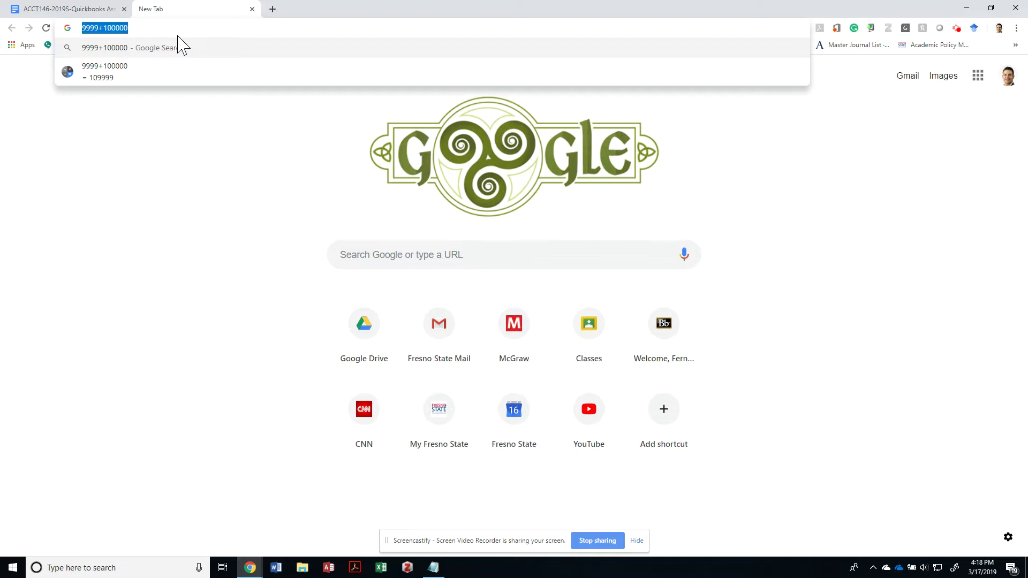
# Step: Switch from the assignment to QuickBooks and open Accounting > Chart of Accounts
pyautogui.click(108, 9)
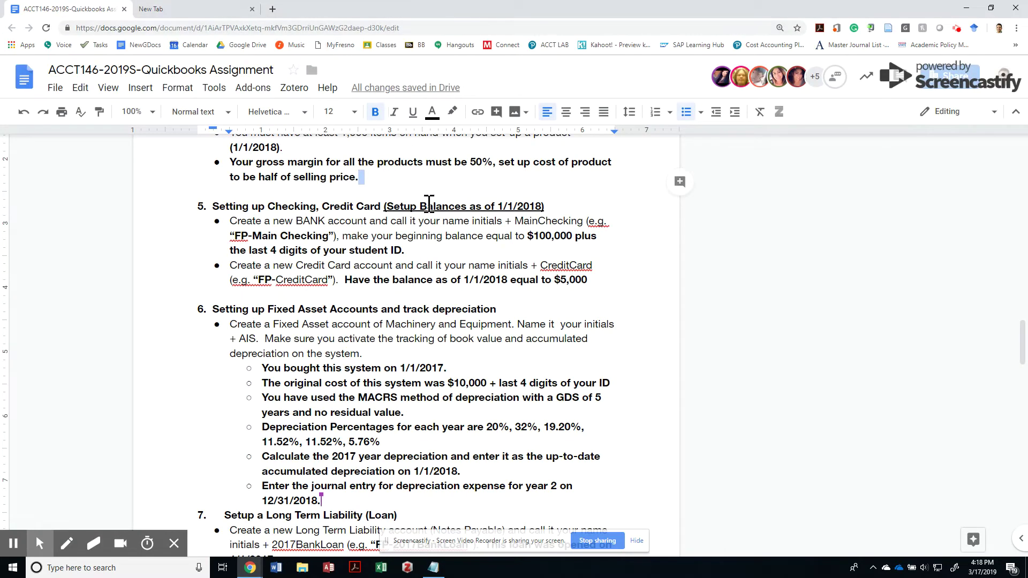
pyautogui.hotkey('alt', 'Tab')
pyautogui.press('Tab')
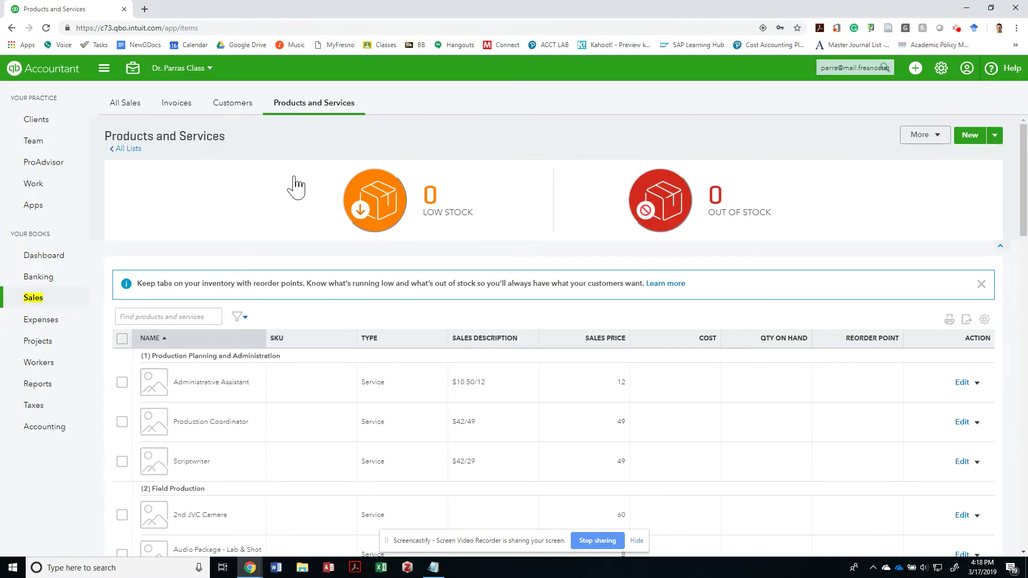
pyautogui.moveTo(43, 427)
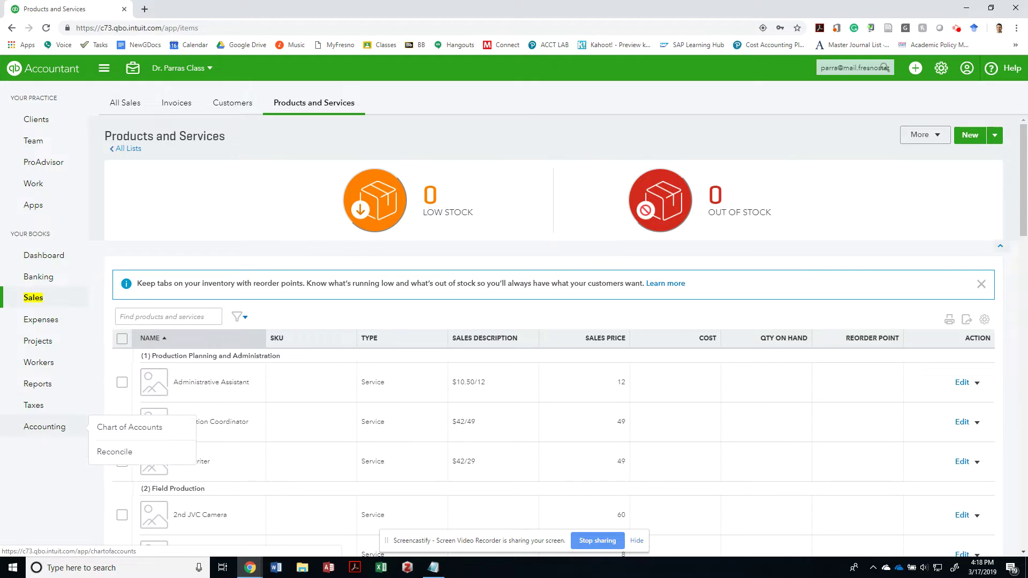
pyautogui.click(129, 426)
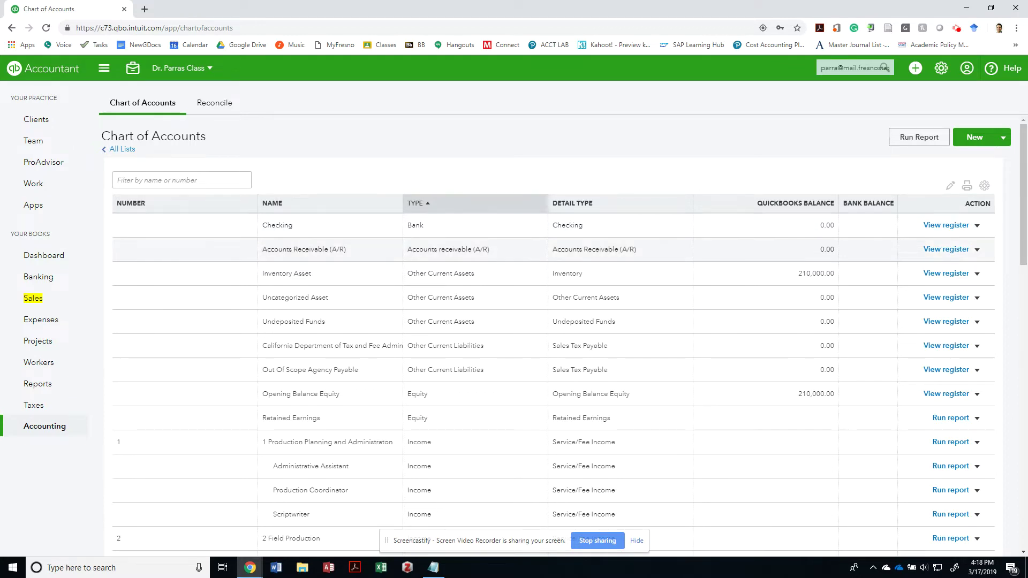
# Step: Edit the existing Checking account as type Bank, detail Checking, and rename it FP-Main Checking
pyautogui.click(978, 225)
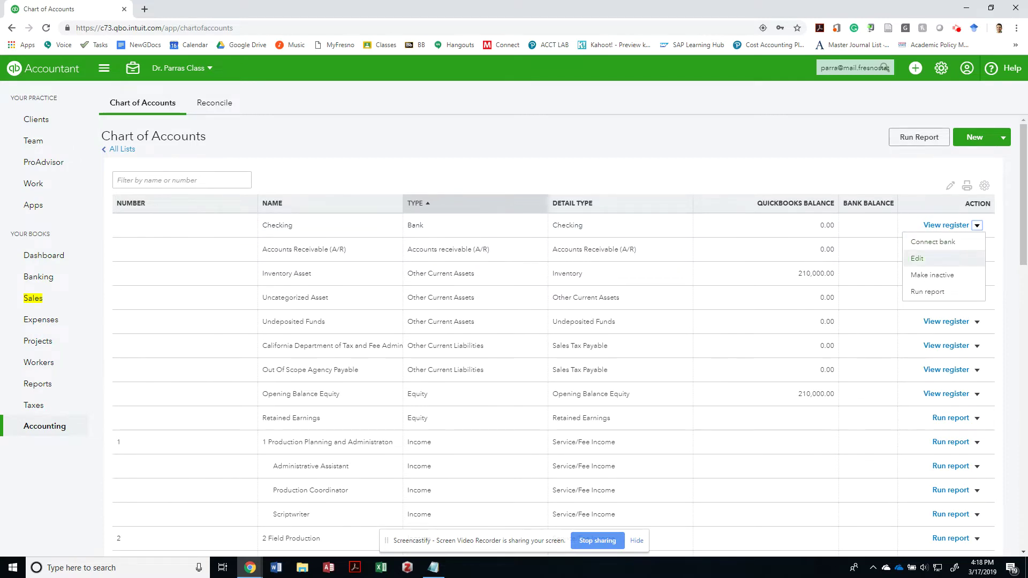
pyautogui.click(917, 259)
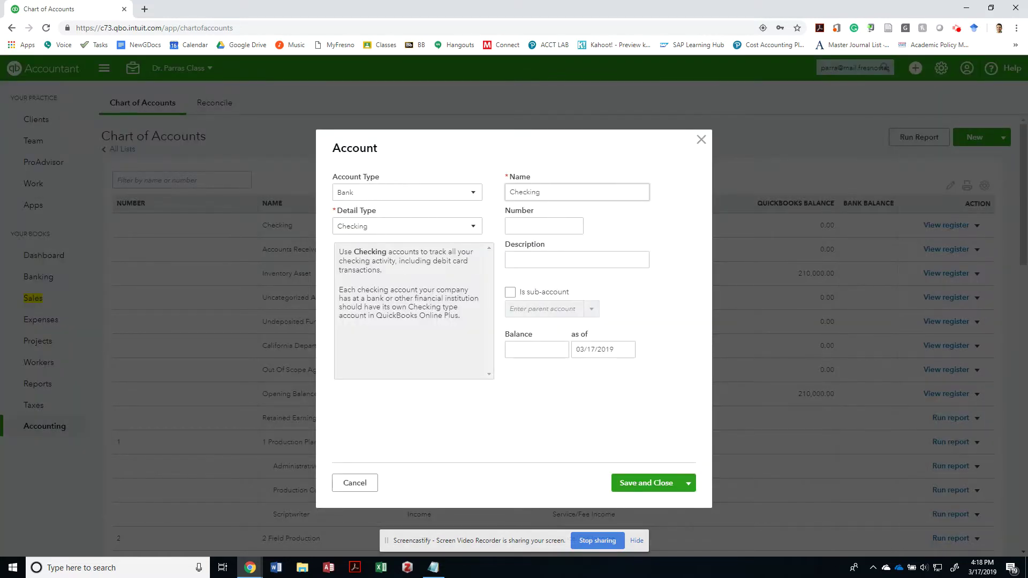
pyautogui.doubleClick(522, 191)
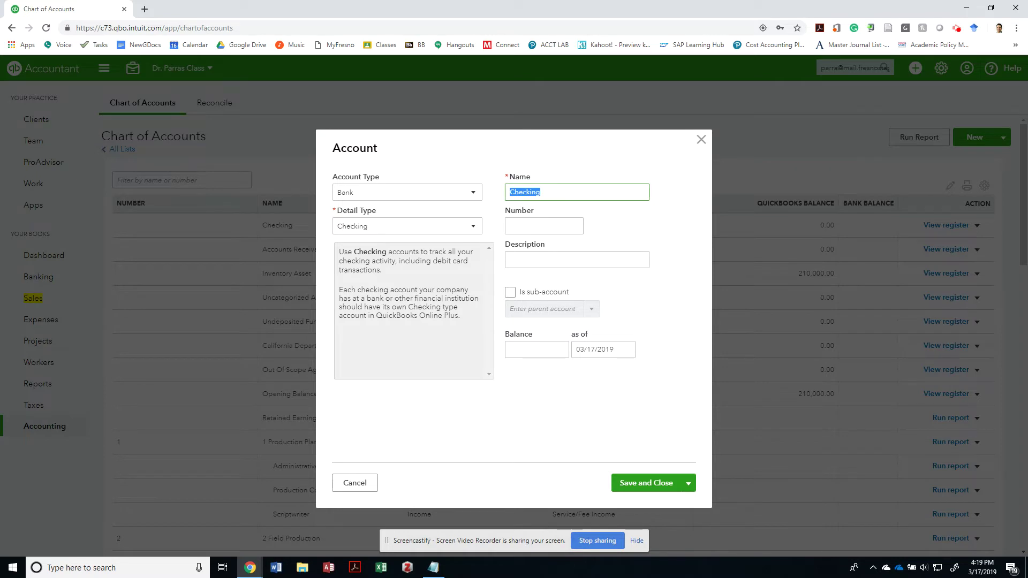
pyautogui.click(525, 192)
pyautogui.click(474, 193)
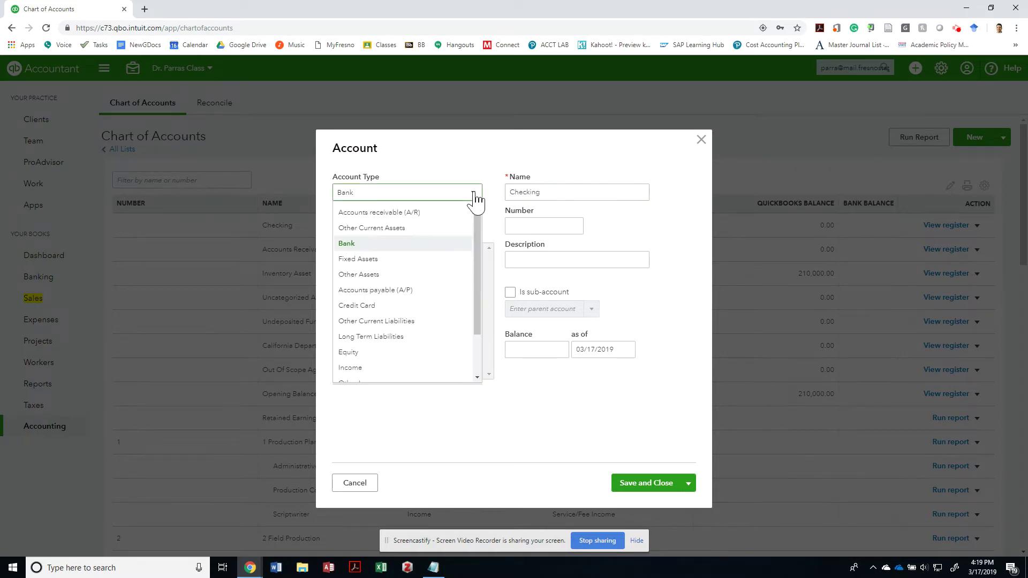
pyautogui.click(435, 244)
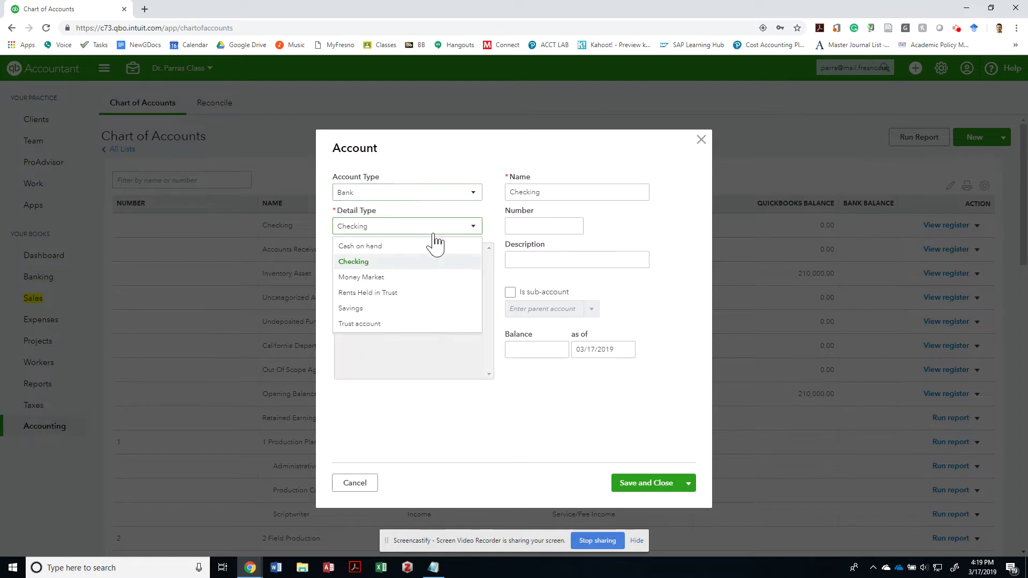
pyautogui.click(434, 262)
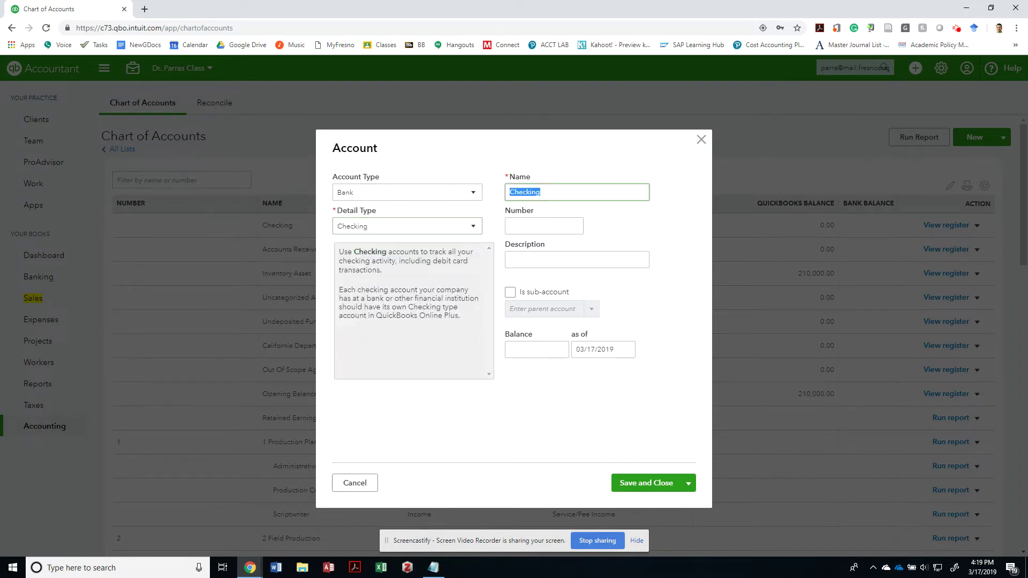
pyautogui.write('FP-M')
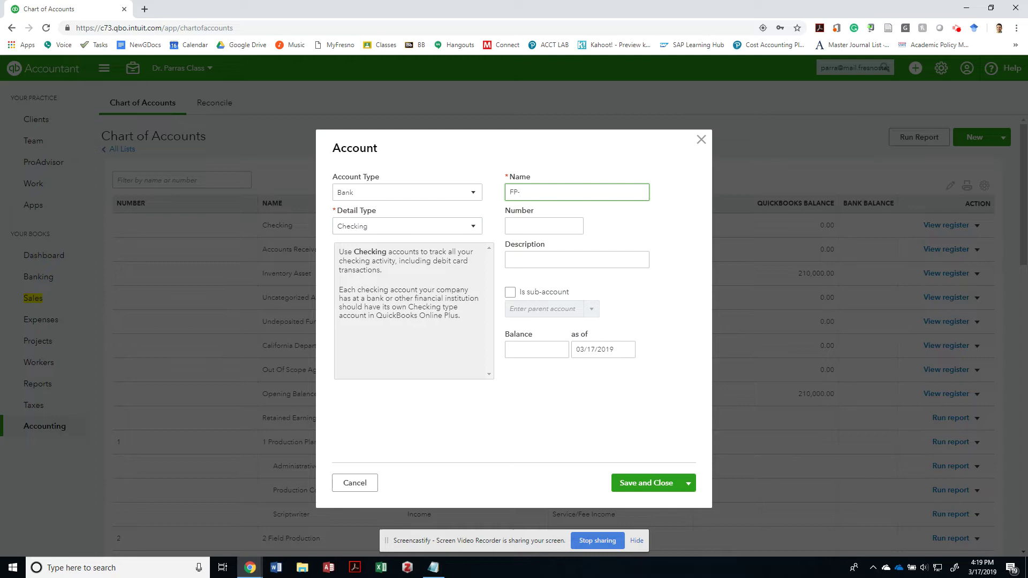
pyautogui.write('a')
pyautogui.press('BackSpace')
pyautogui.press('BackSpace')
pyautogui.write('Checking')
pyautogui.press('Tab')
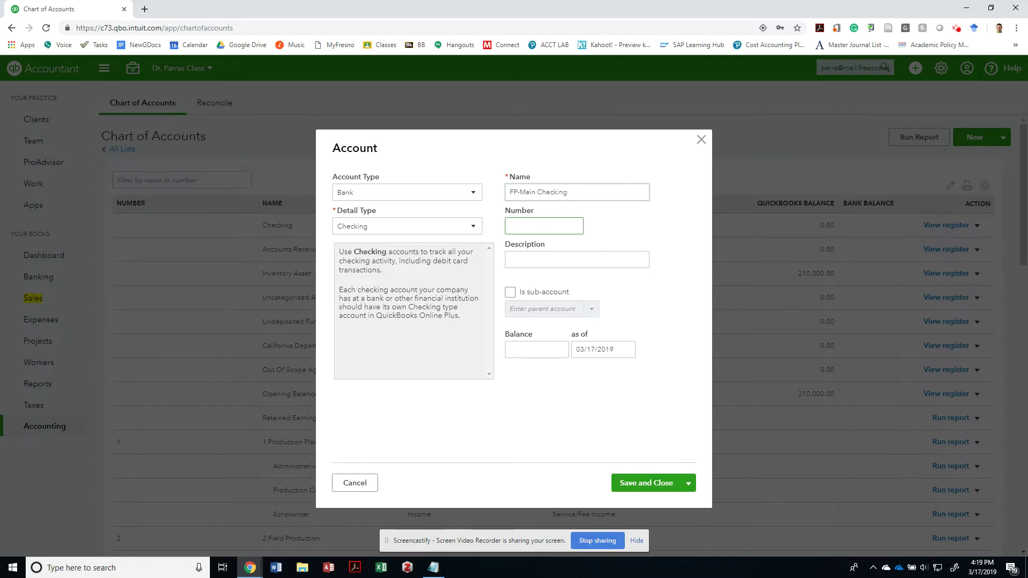
pyautogui.press('Tab')
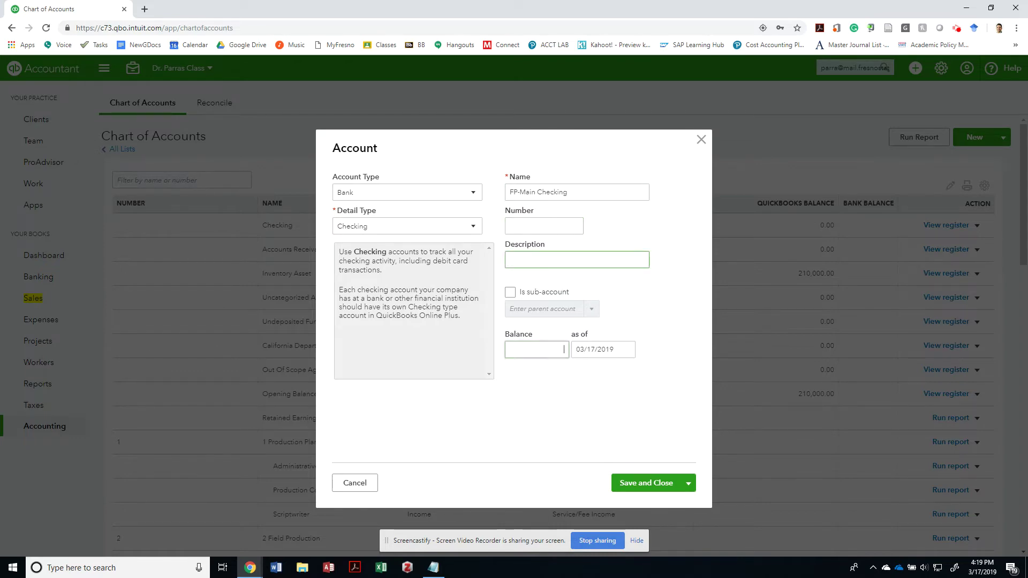
# Step: Enter a 109,999.00 opening balance as of 01/01/2018 and save the account
pyautogui.click(563, 349)
pyautogui.hotkey('alt', 'Tab')
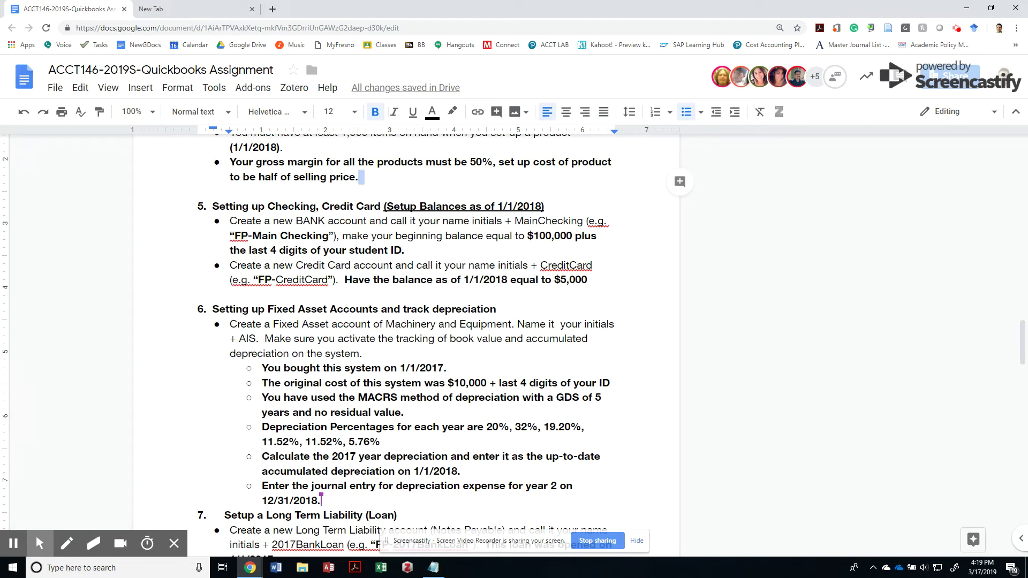
pyautogui.hotkey('alt', 'Tab')
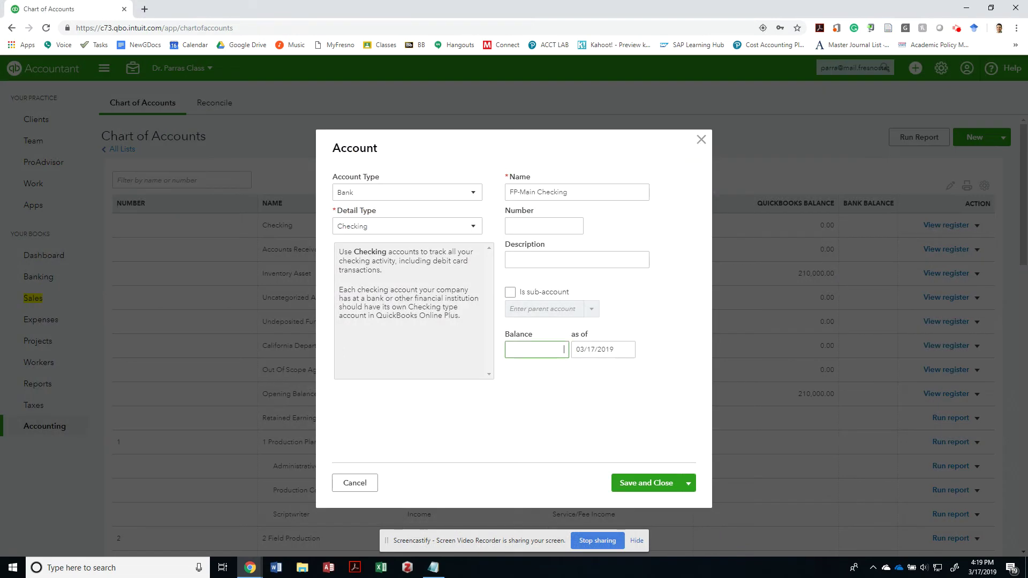
pyautogui.press('Tab')
pyautogui.write('1/01/20')
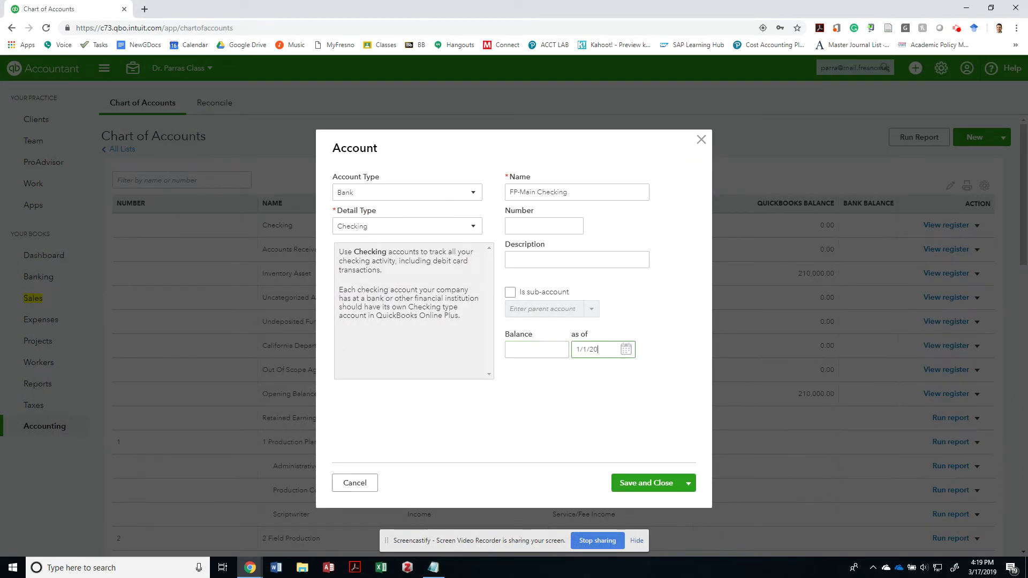
pyautogui.write('18')
pyautogui.hotkey('shift', 'Tab')
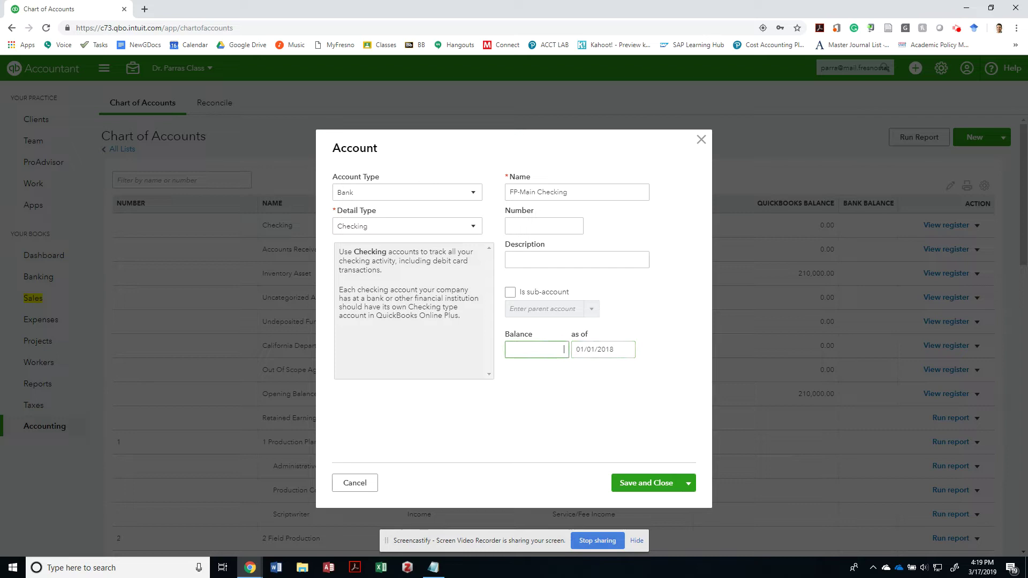
pyautogui.hotkey('ctrl', 'v')
pyautogui.hotkey('ctrl', 'a')
pyautogui.write('1')
pyautogui.write('0999')
pyautogui.press('Tab')
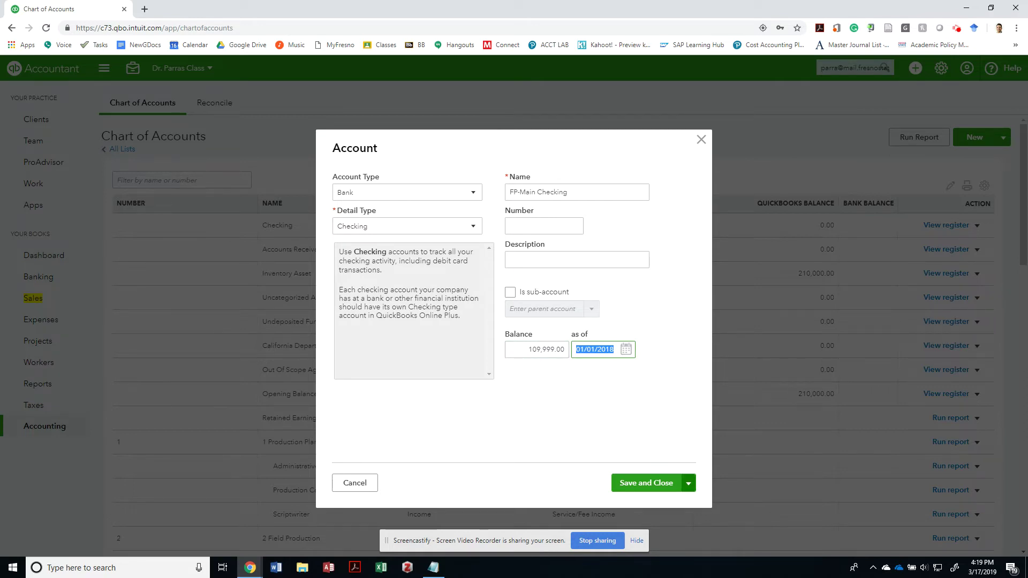
pyautogui.click(646, 483)
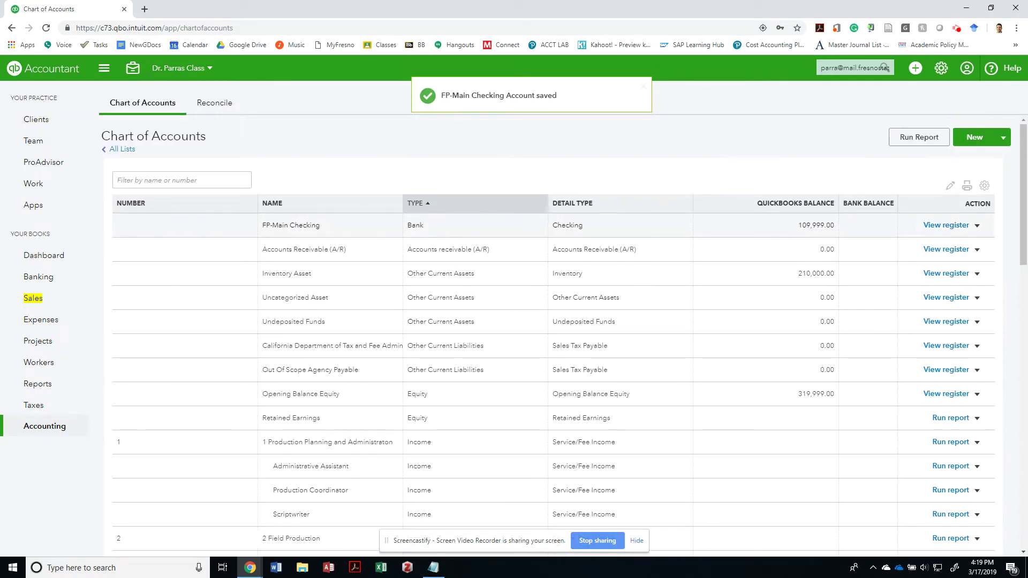
# Step: Review the credit card bullet: CreditCard account name and $5,000 balance as of 1/1/2018
pyautogui.hotkey('alt', 'Tab')
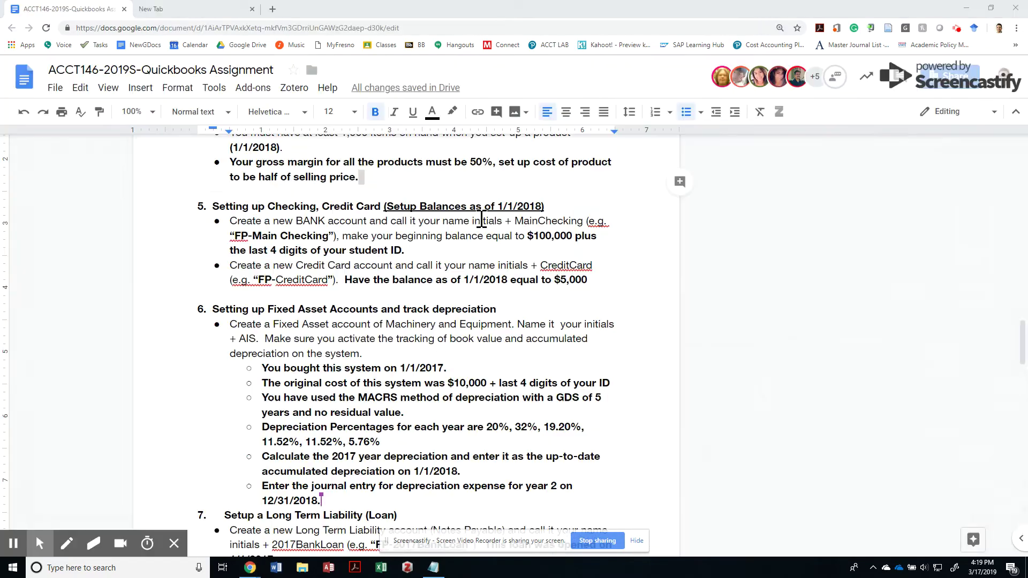
pyautogui.click(326, 265)
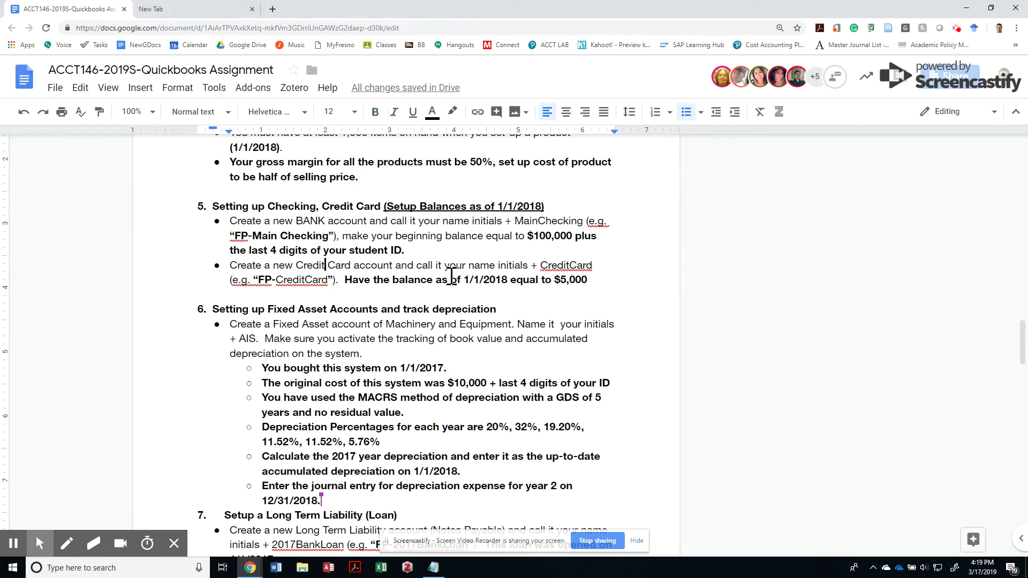
pyautogui.hotkey('ctrl', 'Right')
pyautogui.hotkey('ctrl', 'Right')
pyautogui.hotkey('ctrl', 'Right')
pyautogui.hotkey('ctrl', 'Right')
pyautogui.hotkey('ctrl', 'Right')
pyautogui.hotkey('ctrl', 'Right')
pyautogui.hotkey('ctrl', 'Right')
pyautogui.hotkey('alt', 'Tab')
pyautogui.hotkey('alt', 'Tab')
pyautogui.click(320, 281)
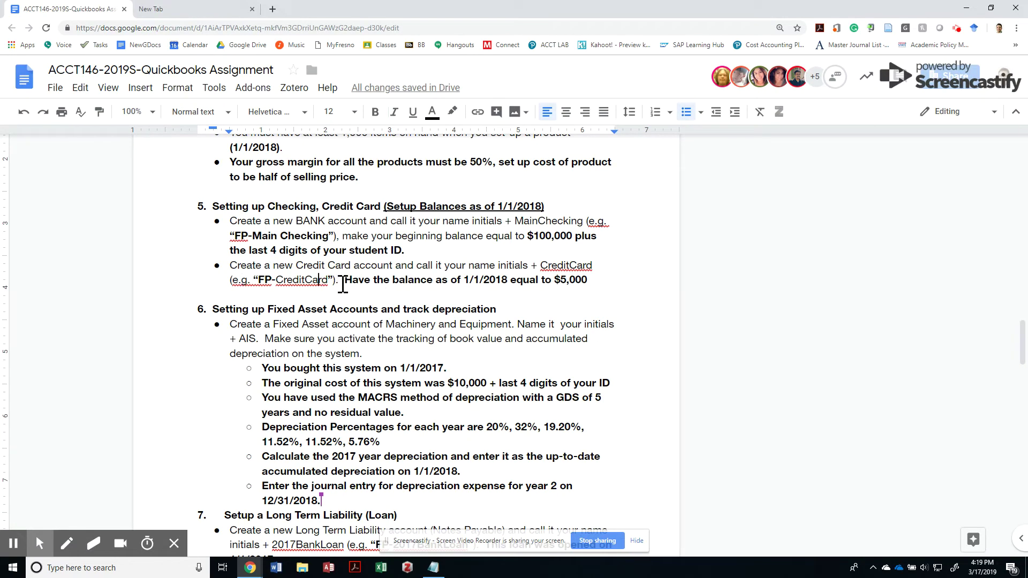
pyautogui.click(511, 280)
pyautogui.click(561, 280)
pyautogui.hotkey('alt', 'Tab')
pyautogui.hotkey('alt', 'Tab')
pyautogui.click(433, 280)
pyautogui.hotkey('alt', 'Tab')
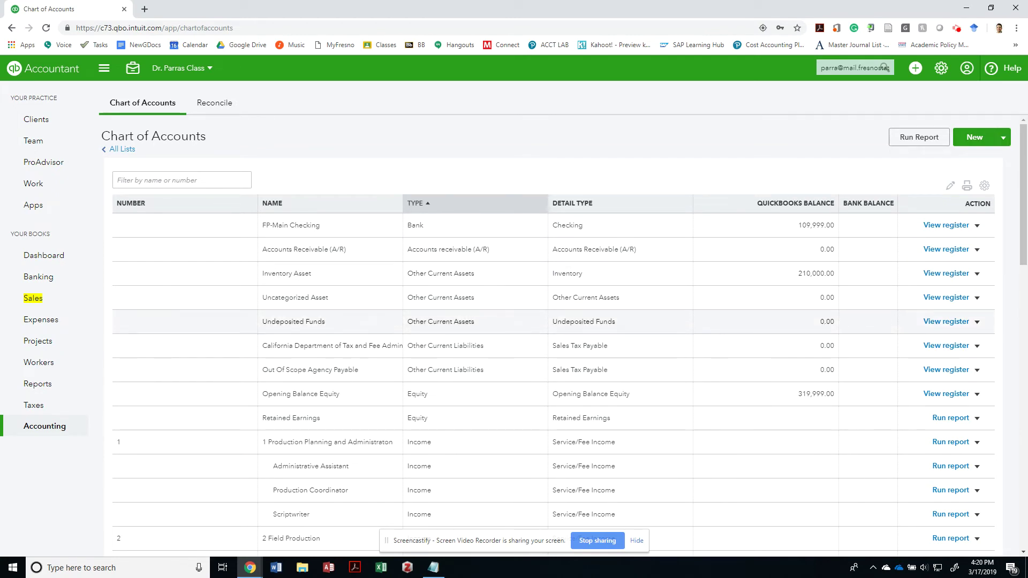
pyautogui.hotkey('ctrl', 'f')
pyautogui.write('credit')
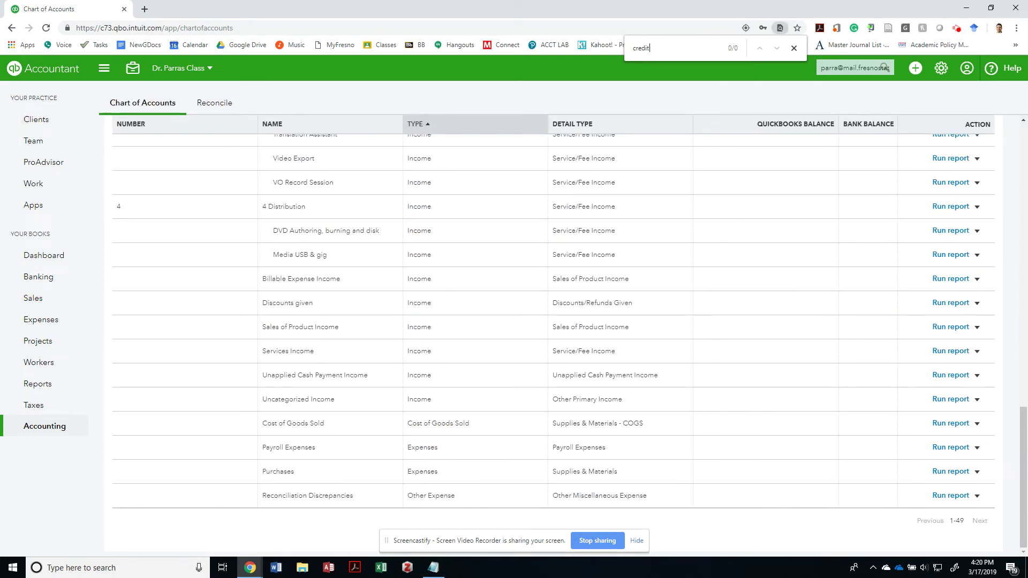
pyautogui.press('BackSpace')
pyautogui.press('BackSpace')
pyautogui.press('BackSpace')
pyautogui.scroll(6, 553, 321)
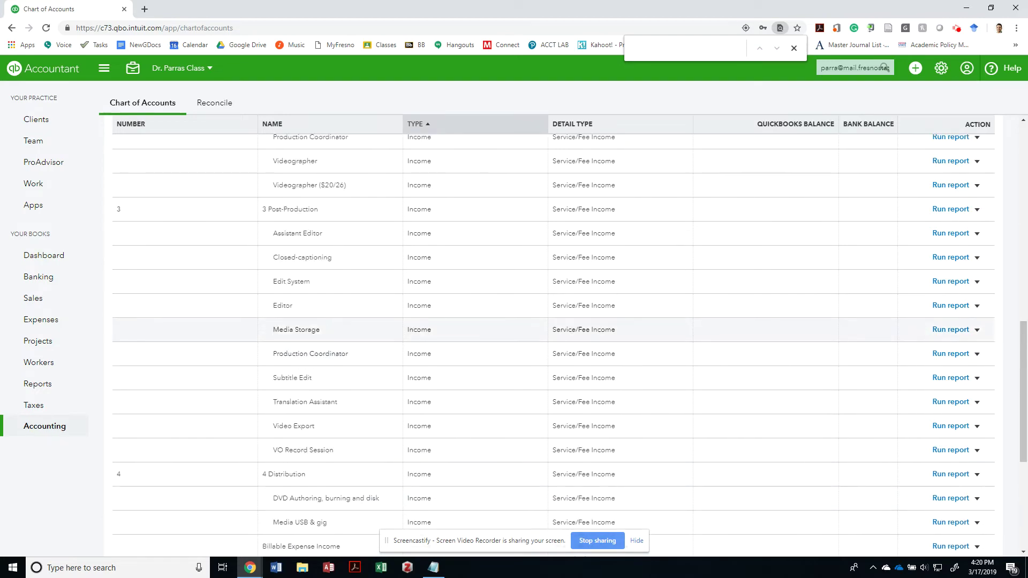
pyautogui.scroll(6, 553, 321)
pyautogui.scroll(5, 554, 322)
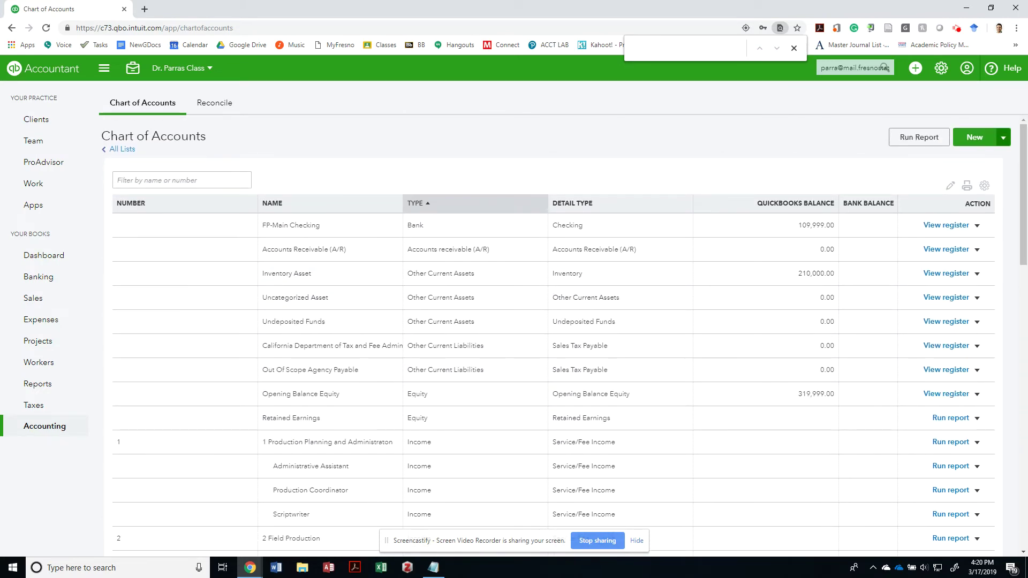
pyautogui.click(1003, 137)
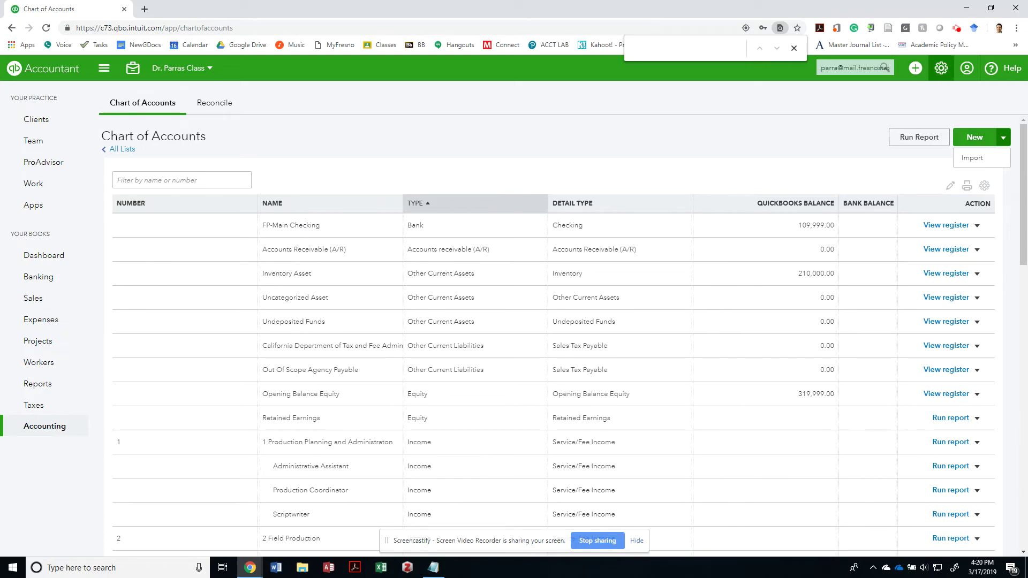
pyautogui.click(941, 68)
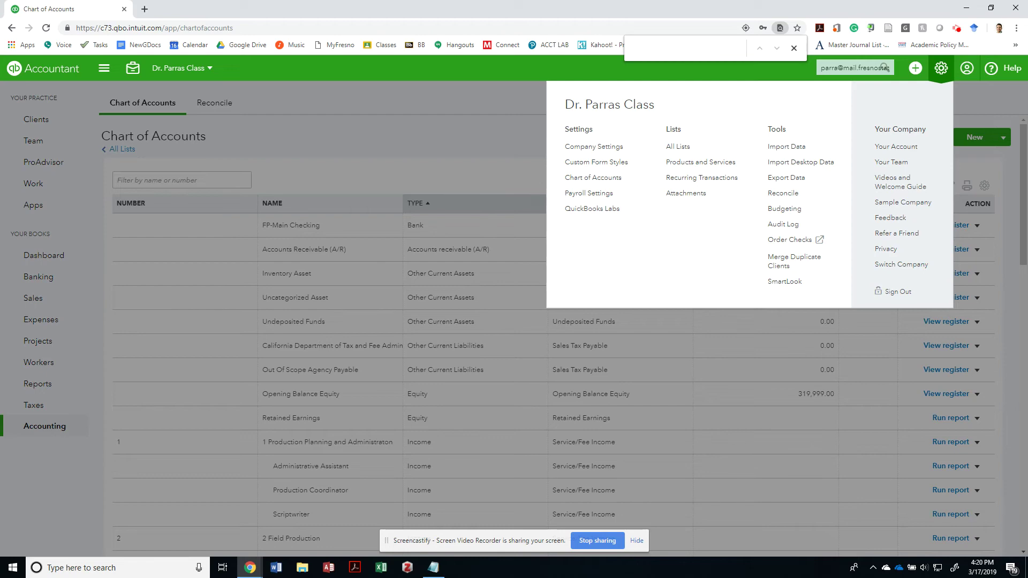
pyautogui.click(915, 68)
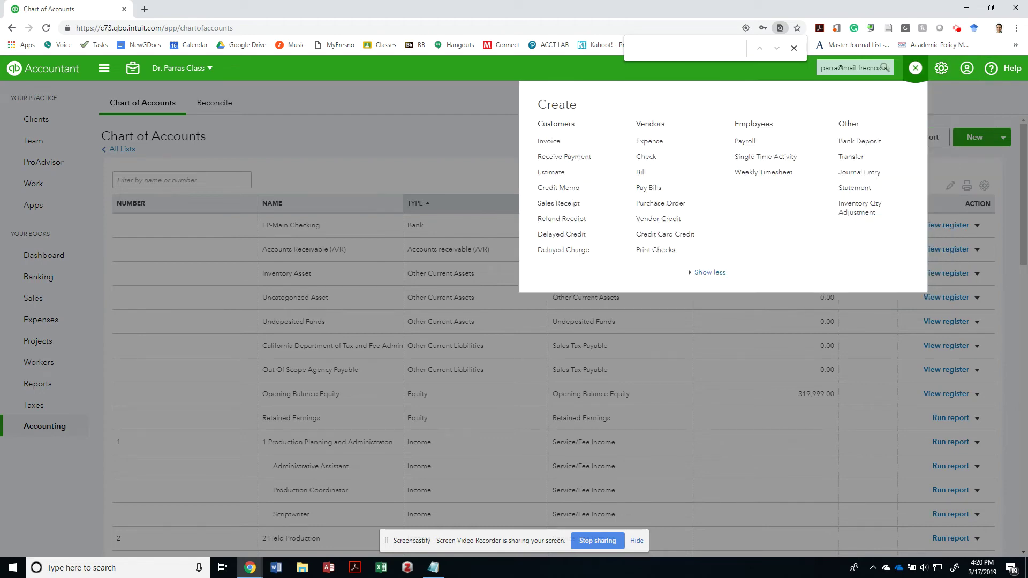
pyautogui.click(413, 264)
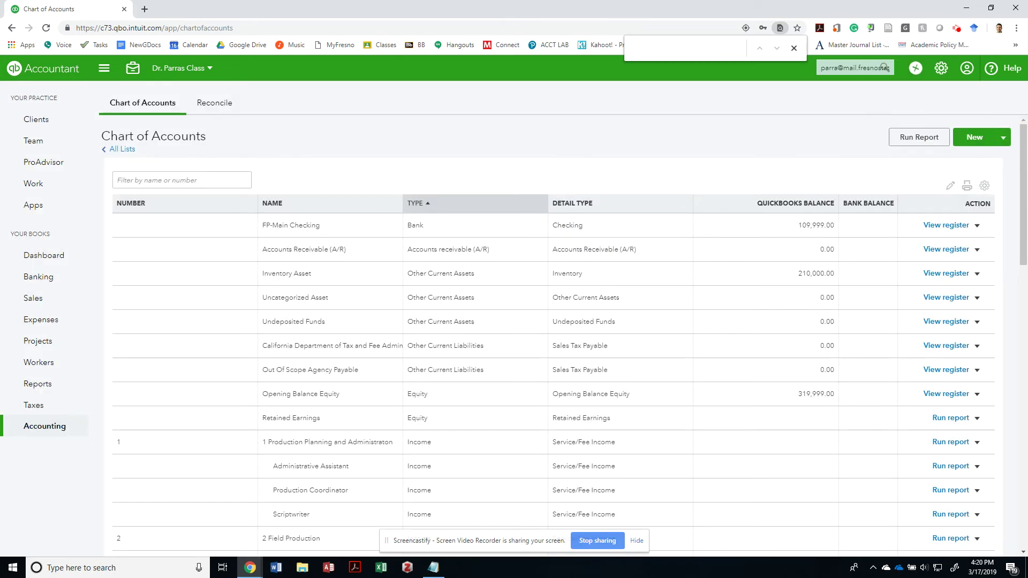
pyautogui.click(130, 427)
pyautogui.click(129, 427)
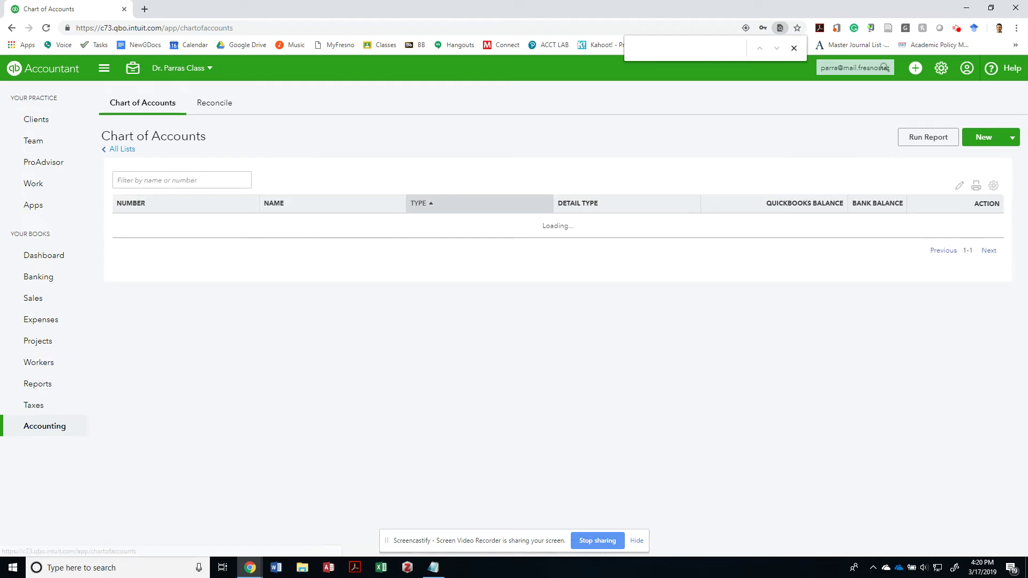
pyautogui.click(941, 68)
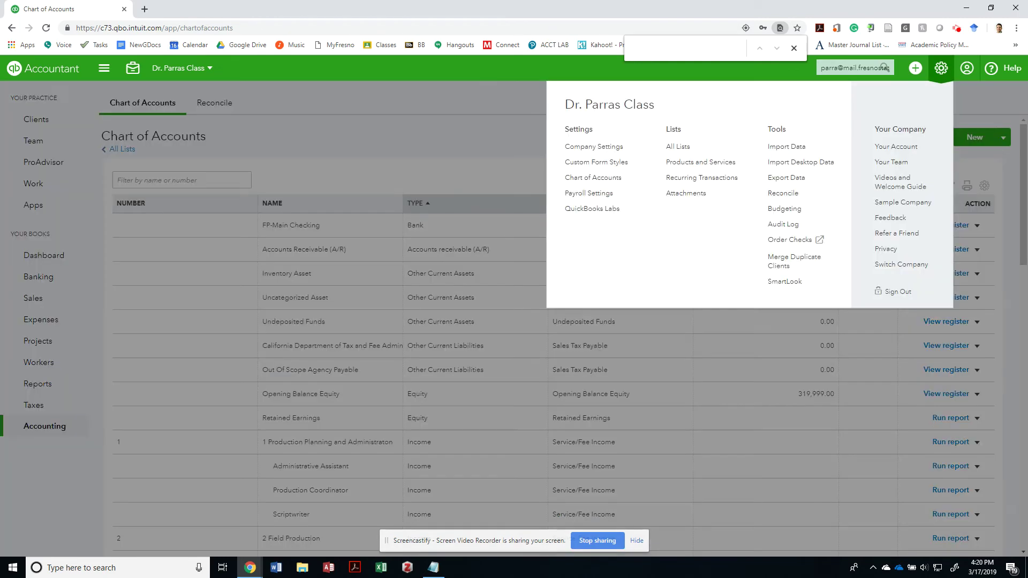
pyautogui.rightClick(941, 75)
pyautogui.press('Escape')
pyautogui.write('cha')
pyautogui.write('rt')
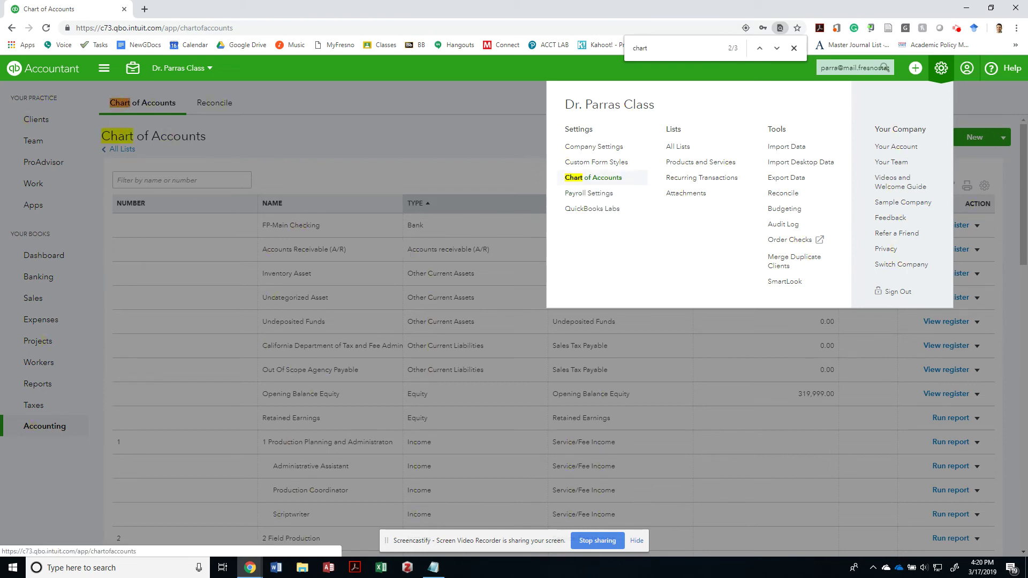
pyautogui.rightClick(596, 177)
pyautogui.press('Escape')
pyautogui.click(595, 178)
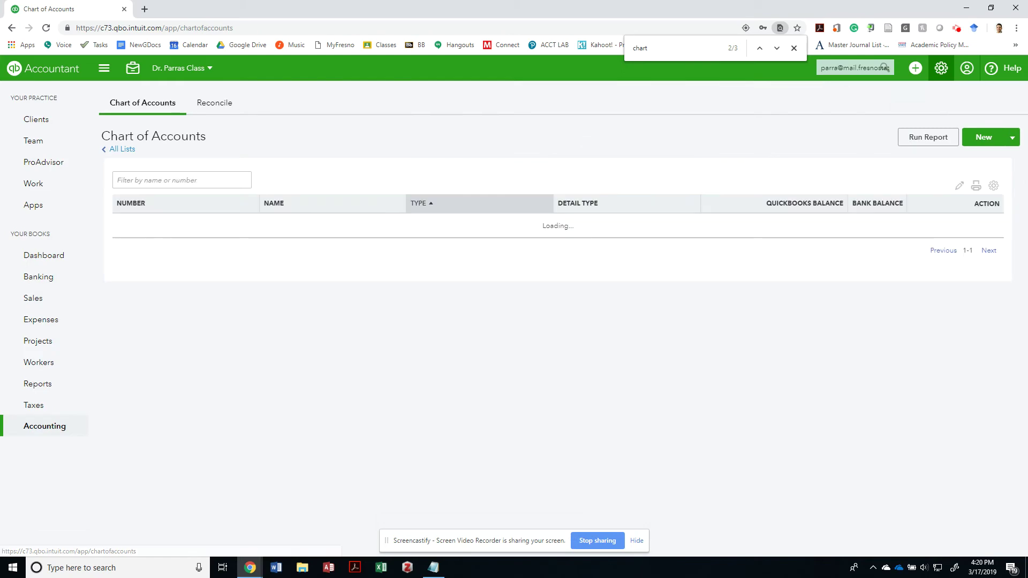
# Step: Create a new Credit Card account with Credit Card detail type, named FP-Credit Card
pyautogui.click(974, 137)
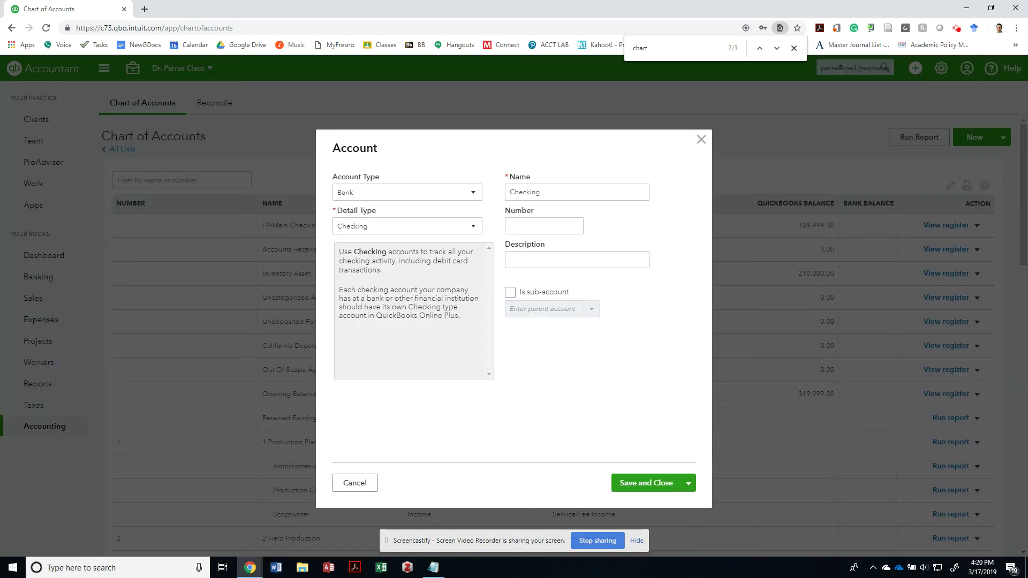
pyautogui.click(459, 193)
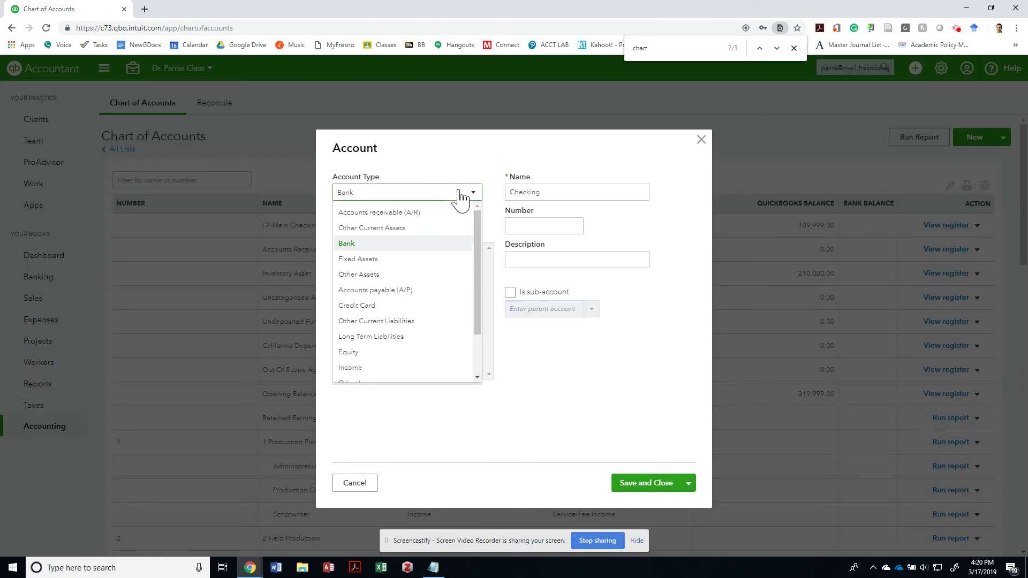
pyautogui.click(391, 305)
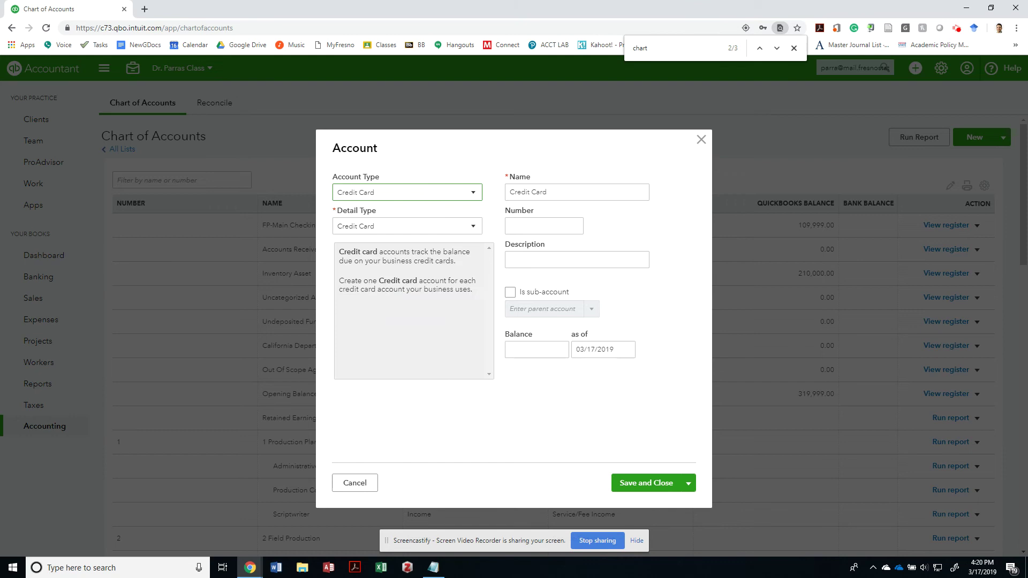
pyautogui.click(423, 236)
pyautogui.click(479, 225)
pyautogui.press('Tab')
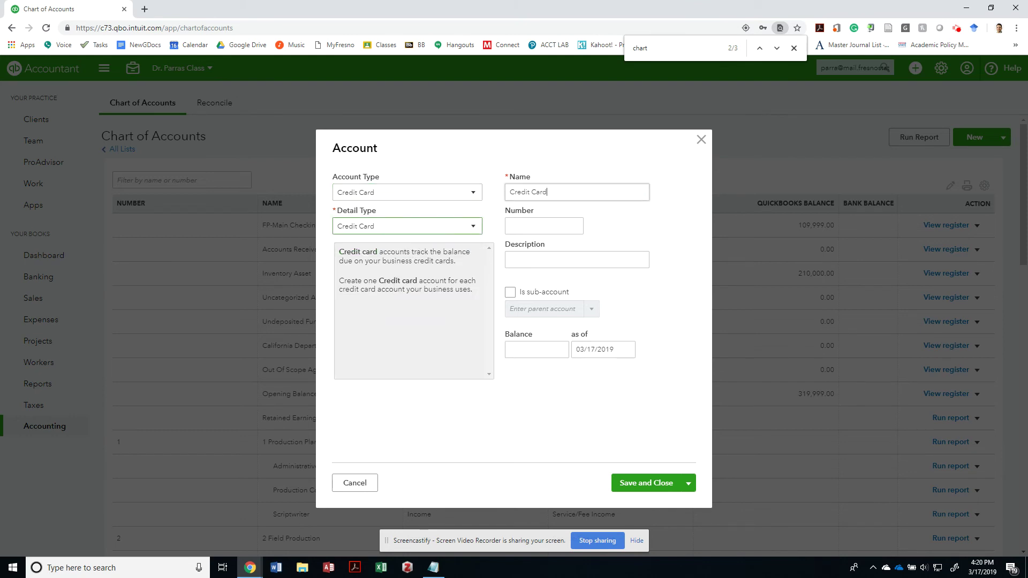
pyautogui.press('Home')
pyautogui.write('F')
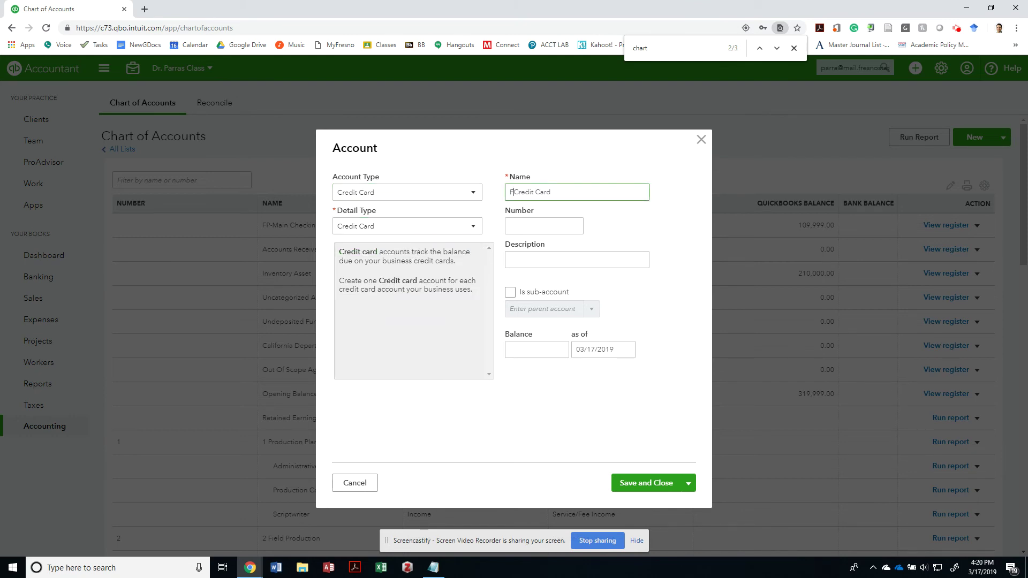
pyautogui.write('P-')
pyautogui.press('Tab')
# Step: Give it a 5,000.00 opening balance as of 01/01/2018 and save
pyautogui.press('Tab')
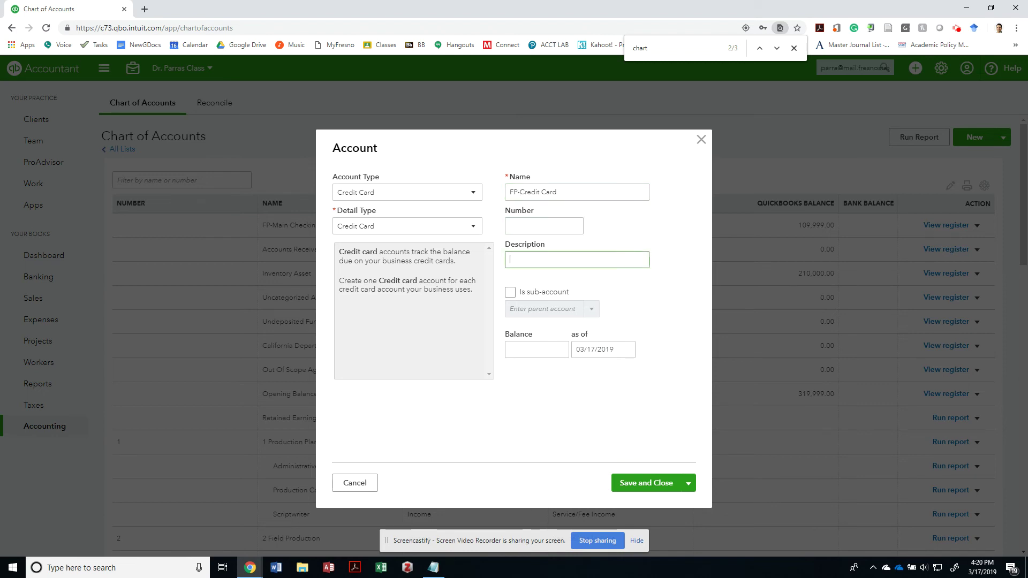
pyautogui.press('Tab')
pyautogui.press('Tab')
pyautogui.write('5000')
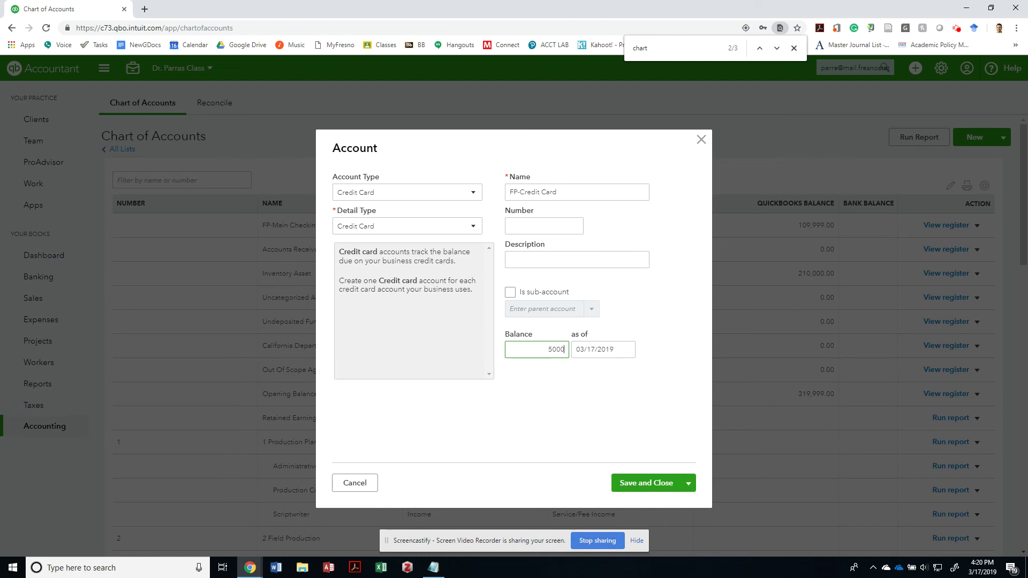
pyautogui.press('Tab')
pyautogui.hotkey('alt', 'Tab')
pyautogui.hotkey('alt', 'Tab')
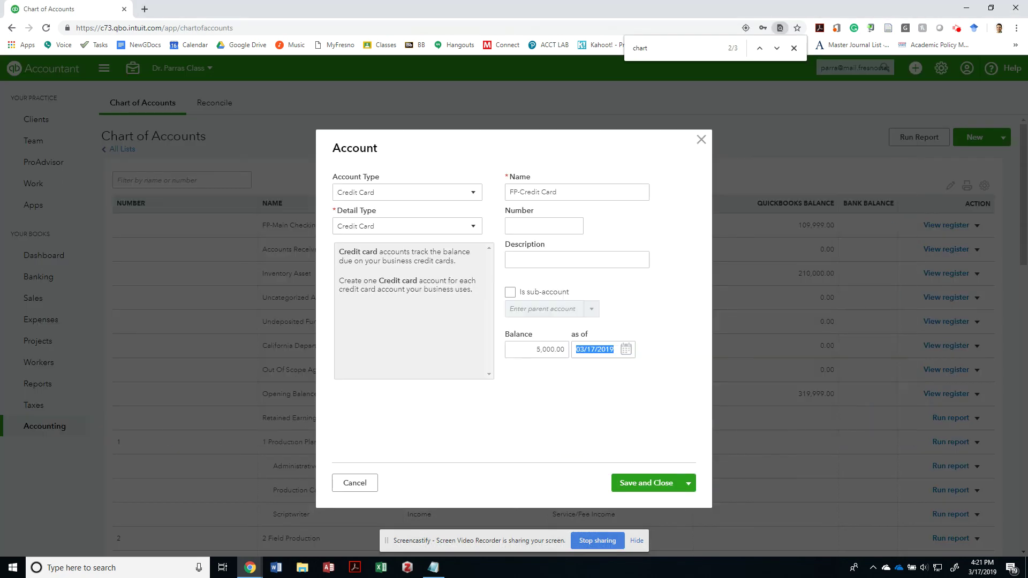
pyautogui.write('1/2')
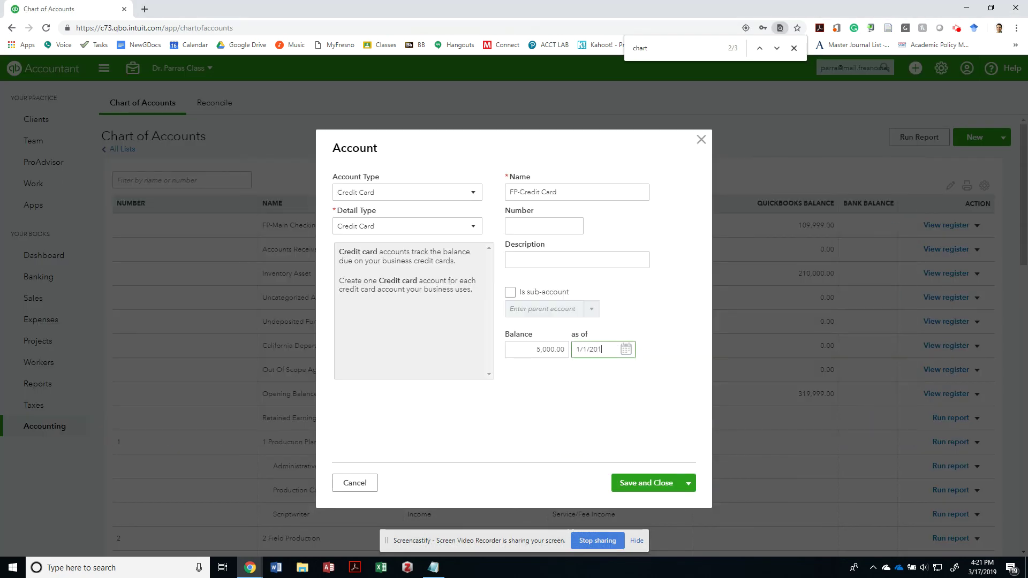
pyautogui.press('Tab')
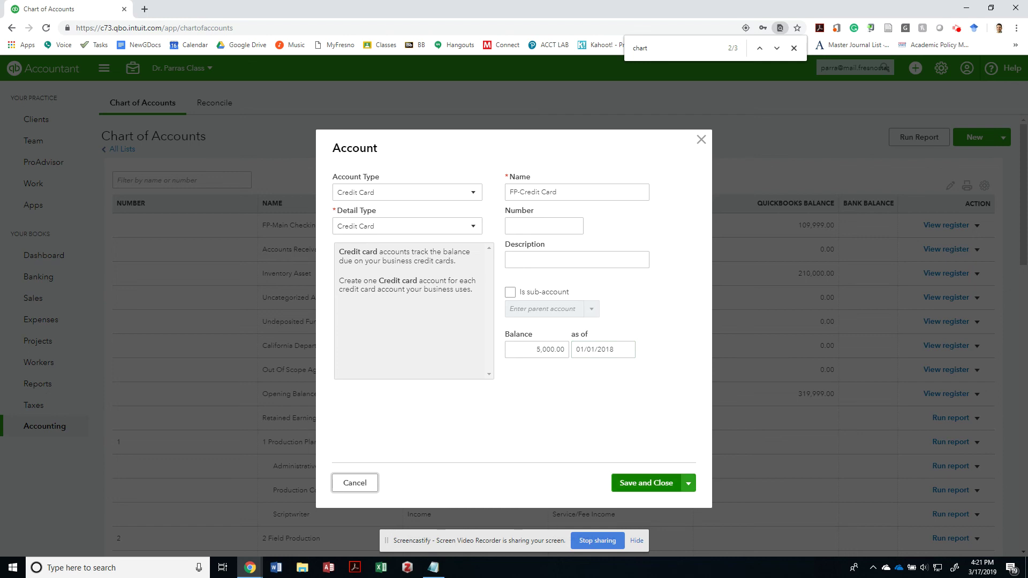
pyautogui.click(646, 483)
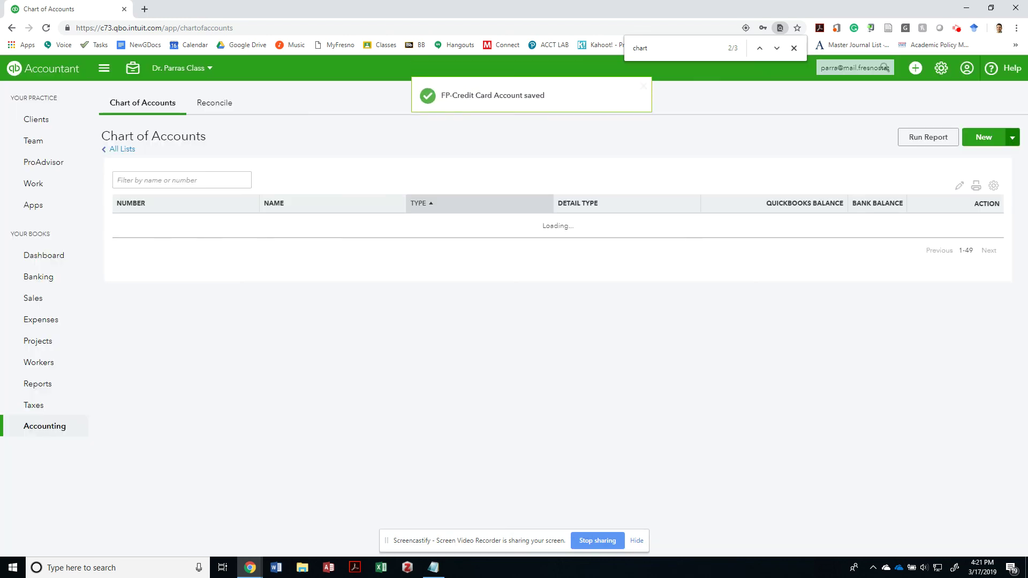